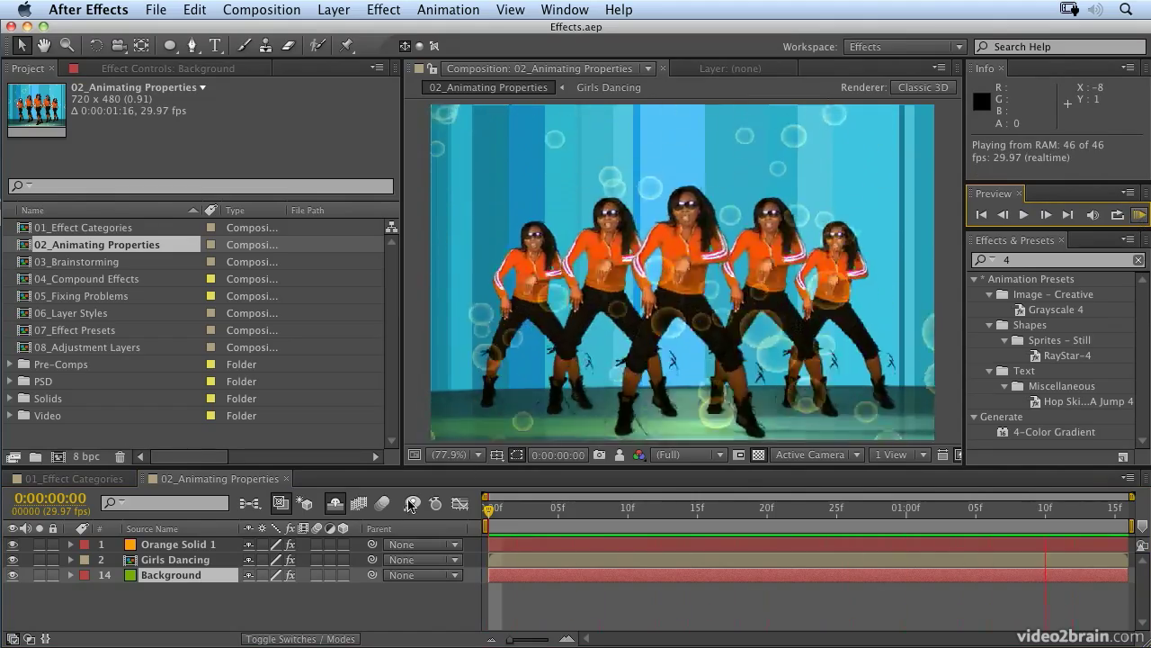
List the effects applied to the Orange Solid 1 and Background layers in the timeline
left_click(178, 545)
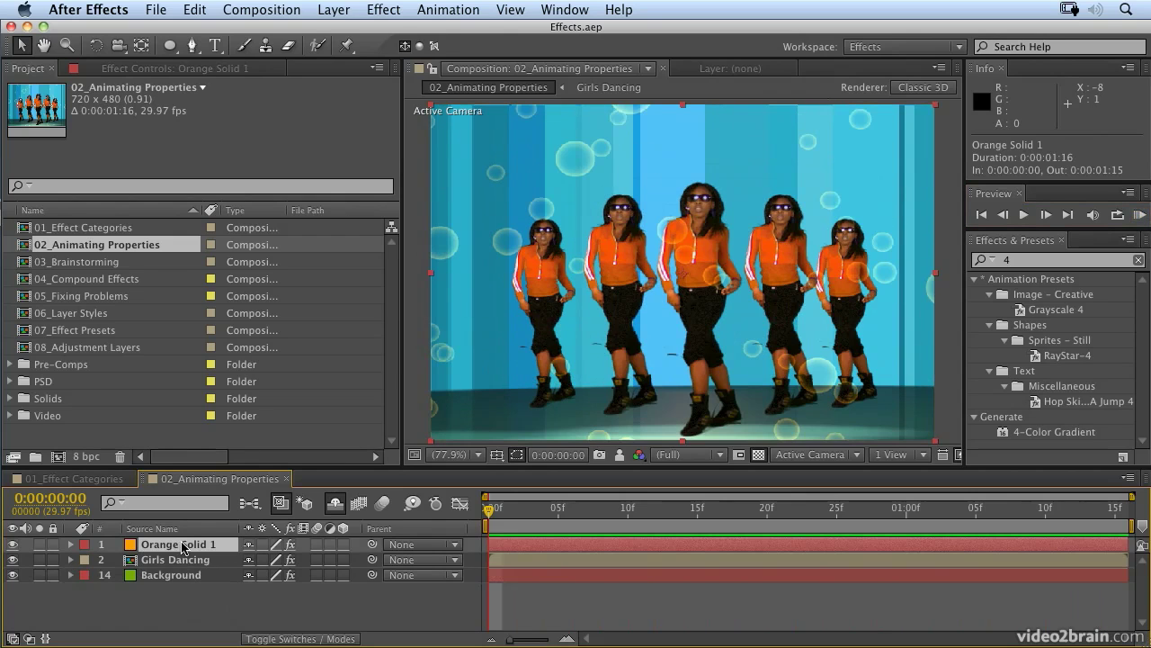
key("e")
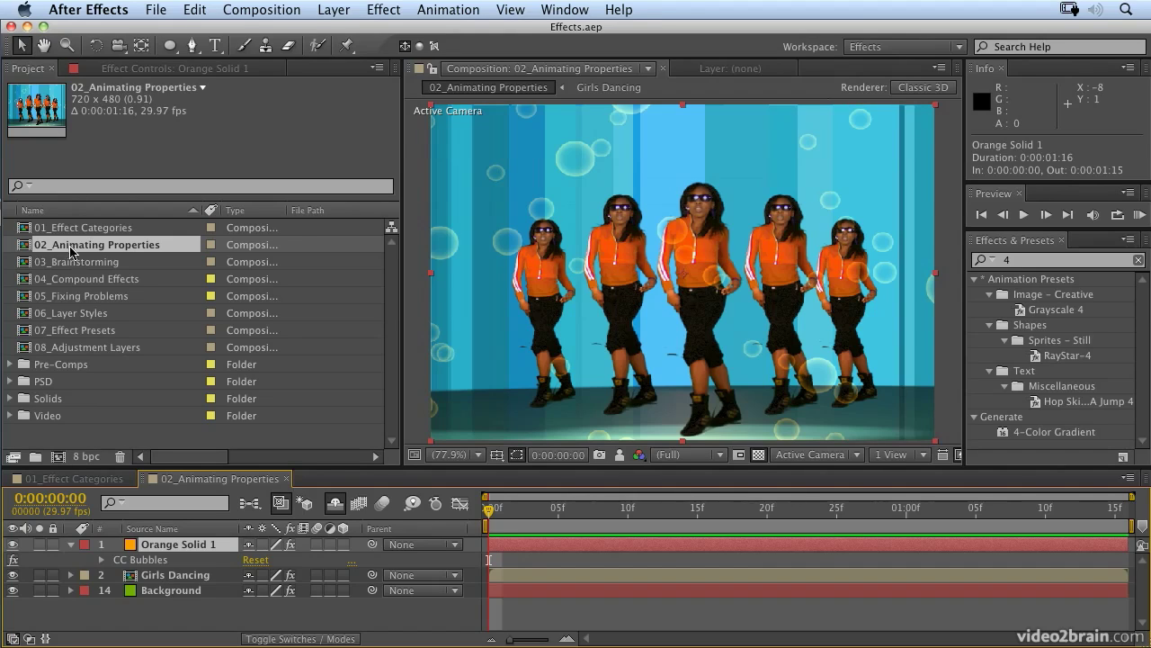
left_click(175, 592)
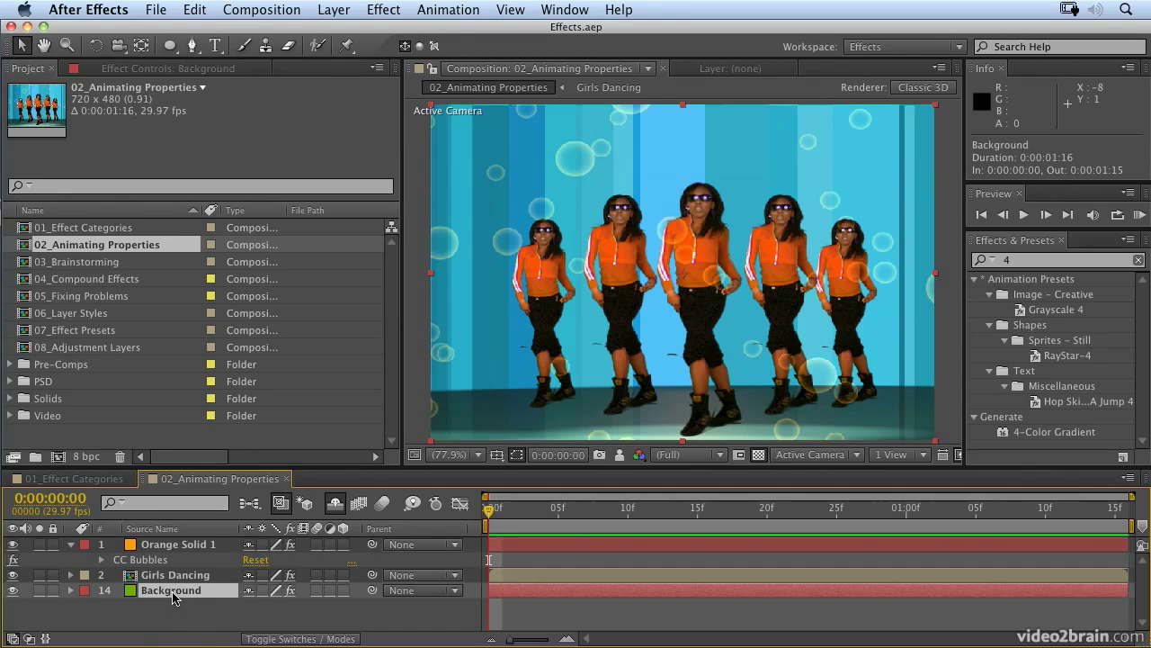
key("e")
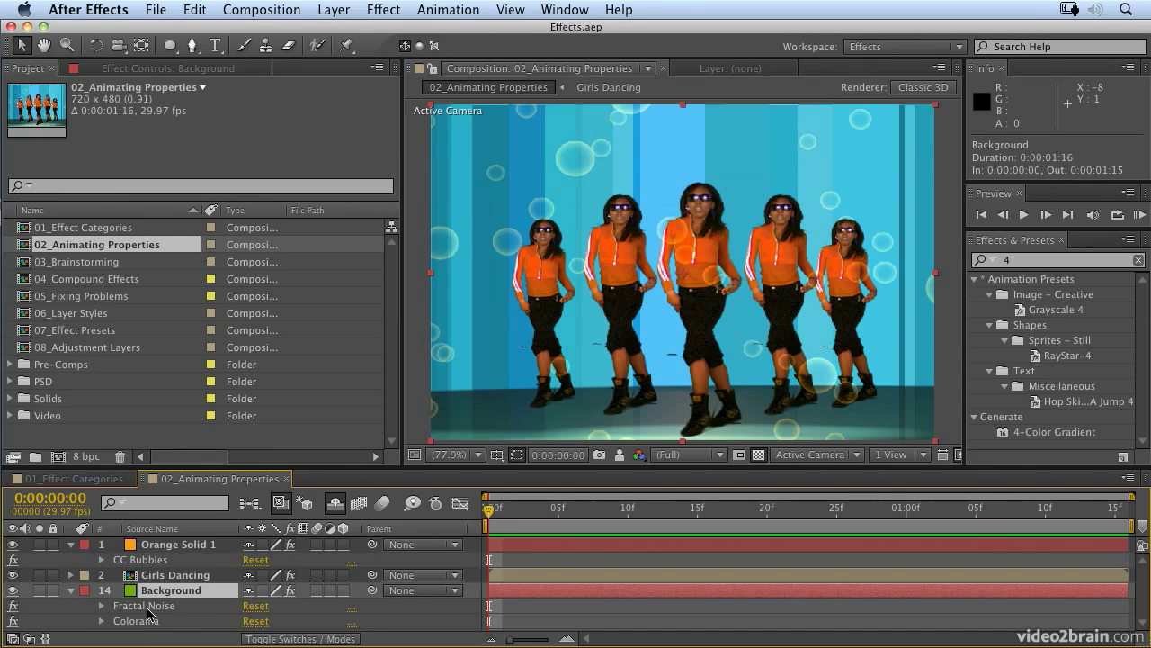
Examine the Background layer's Fractal Noise settings in the effect controls and among its modified timeline properties
left_click(146, 607)
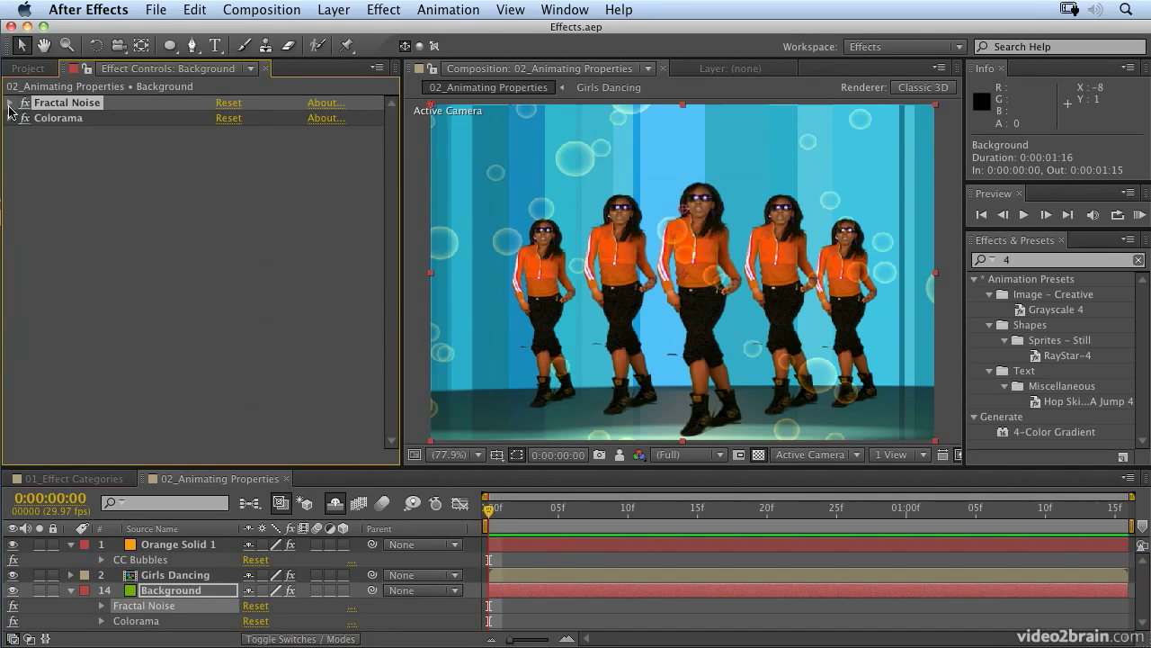
left_click(11, 106)
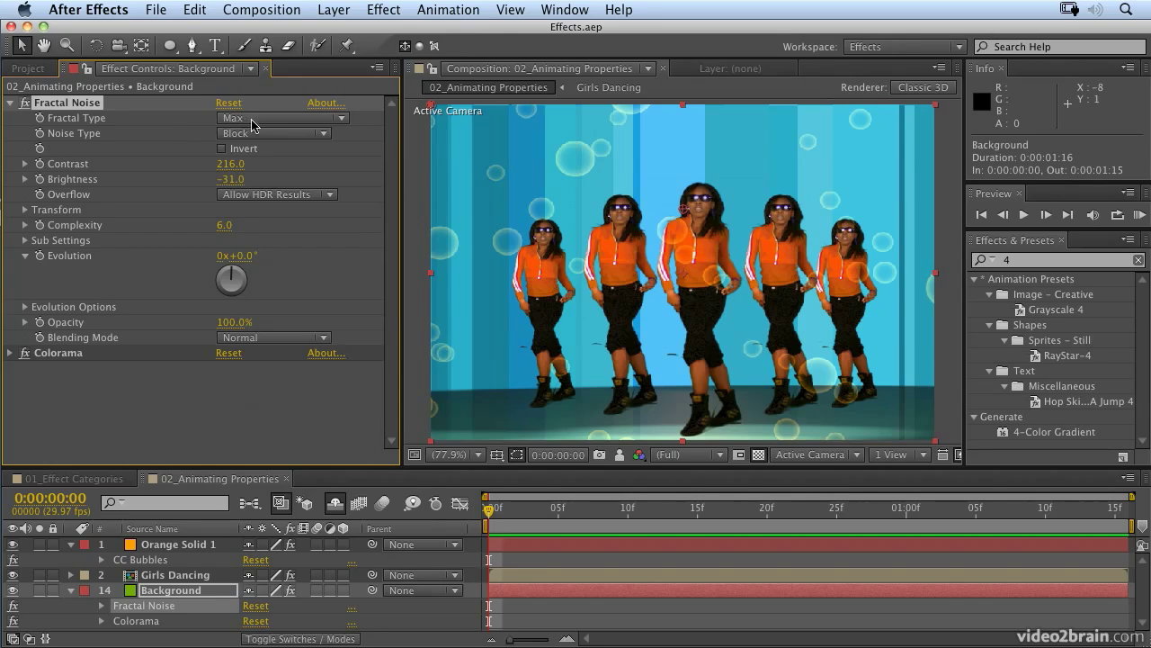
left_click(169, 591)
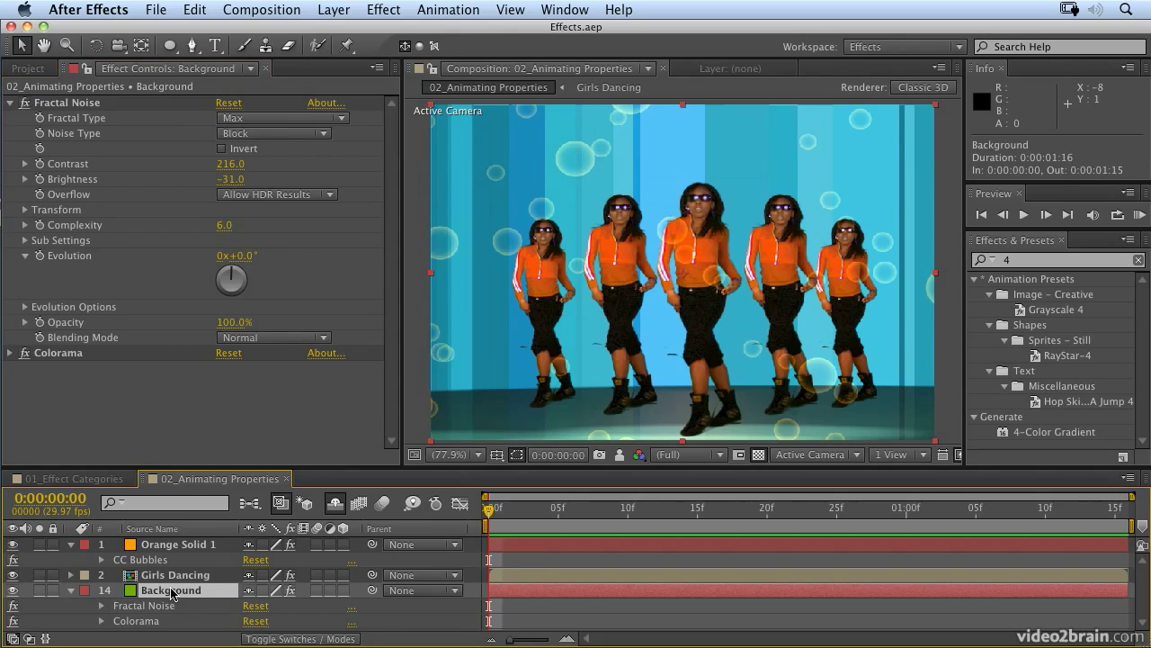
key("u")
key("u")
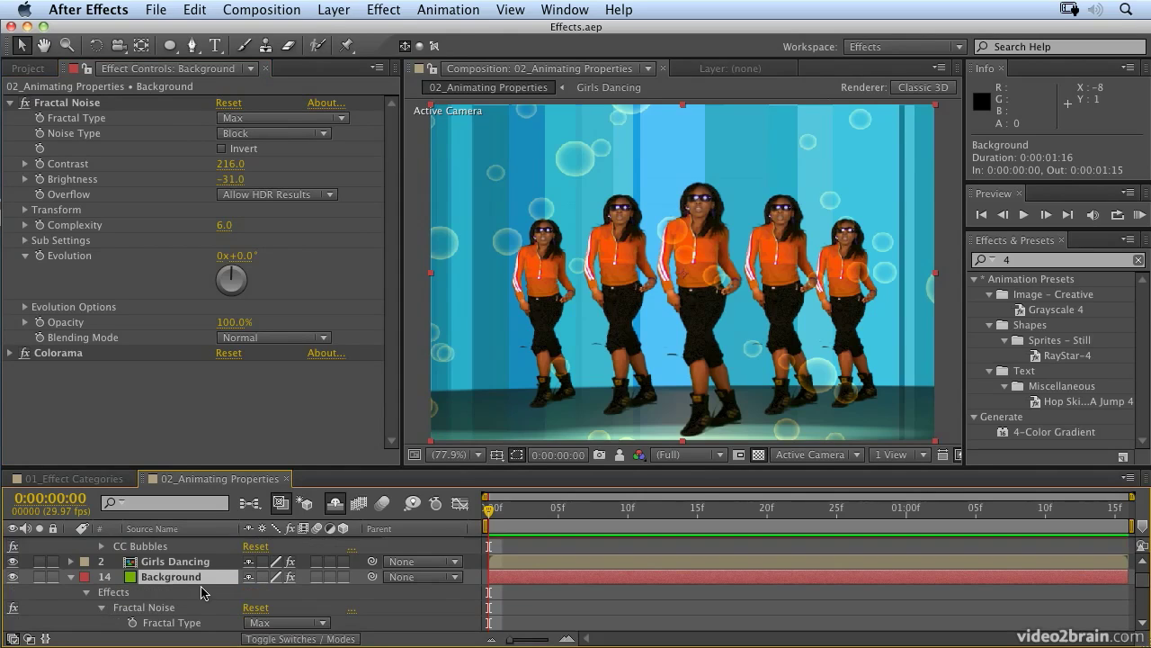
scroll(202, 590, "down", 3)
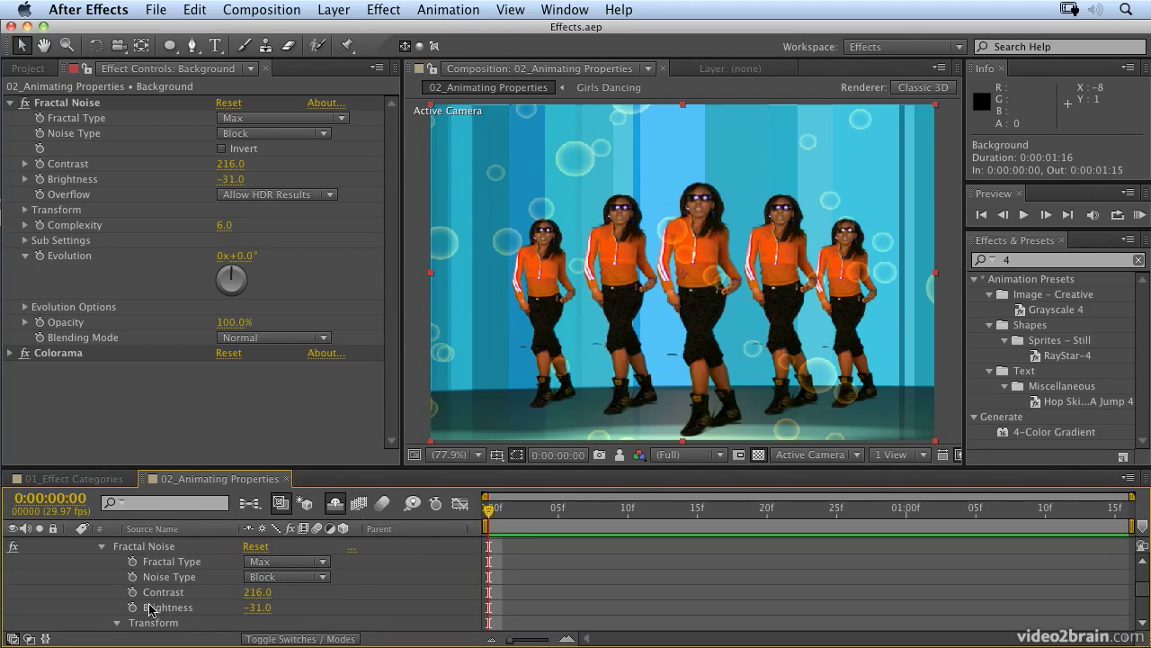
scroll(269, 619, "up", 1)
scroll(274, 617, "down", 2)
scroll(275, 614, "up", 3)
scroll(270, 532, "up", 2)
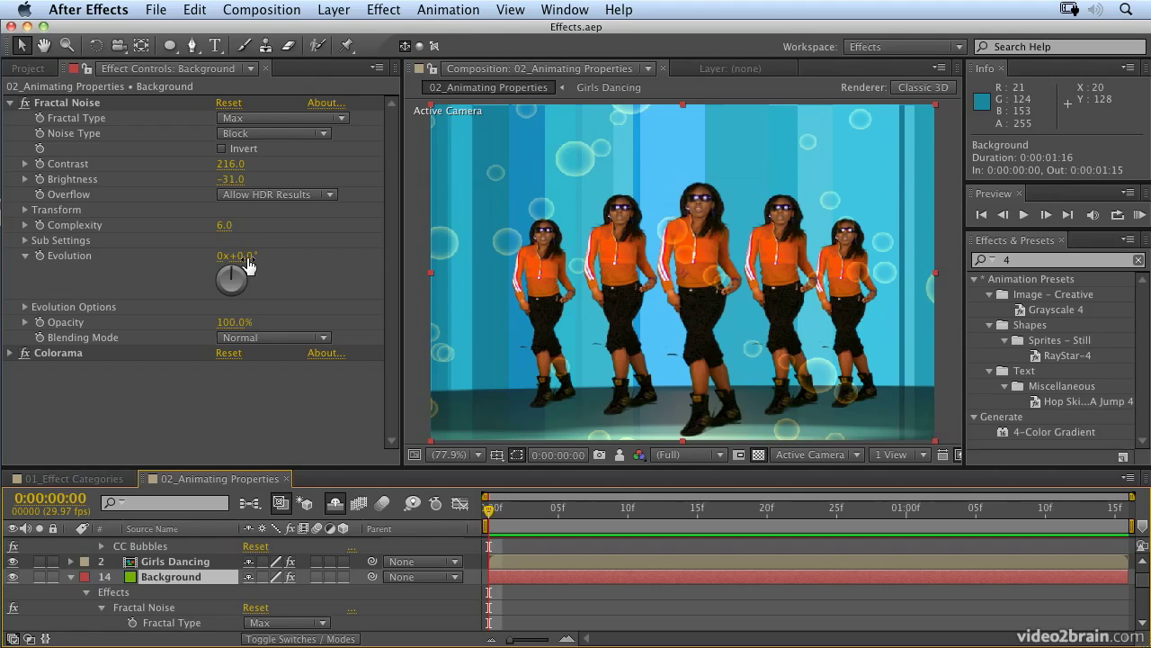
Try changing the Fractal Noise Evolution to 0x-38.0°, and undo the change
left_click_drag(247, 263, 180, 255)
key("super+z")
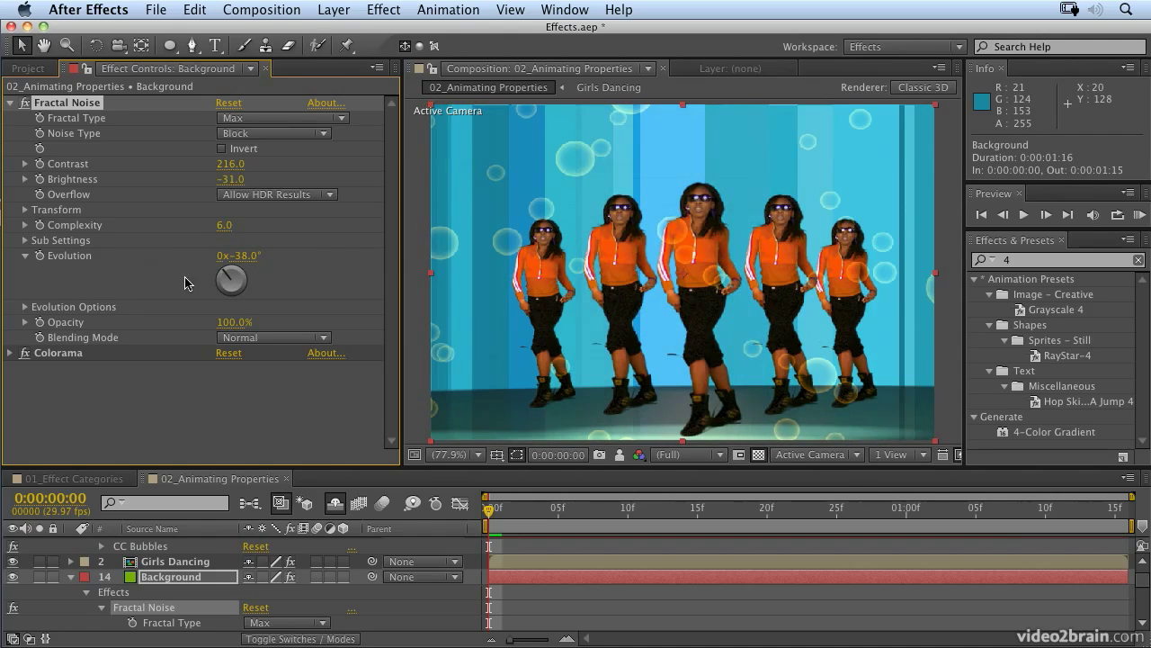
Animate the Background's Fractal Noise Evolution from the first frame to 1x+0.0° at 0:00:01:15, and preview the composition
left_click(39, 262)
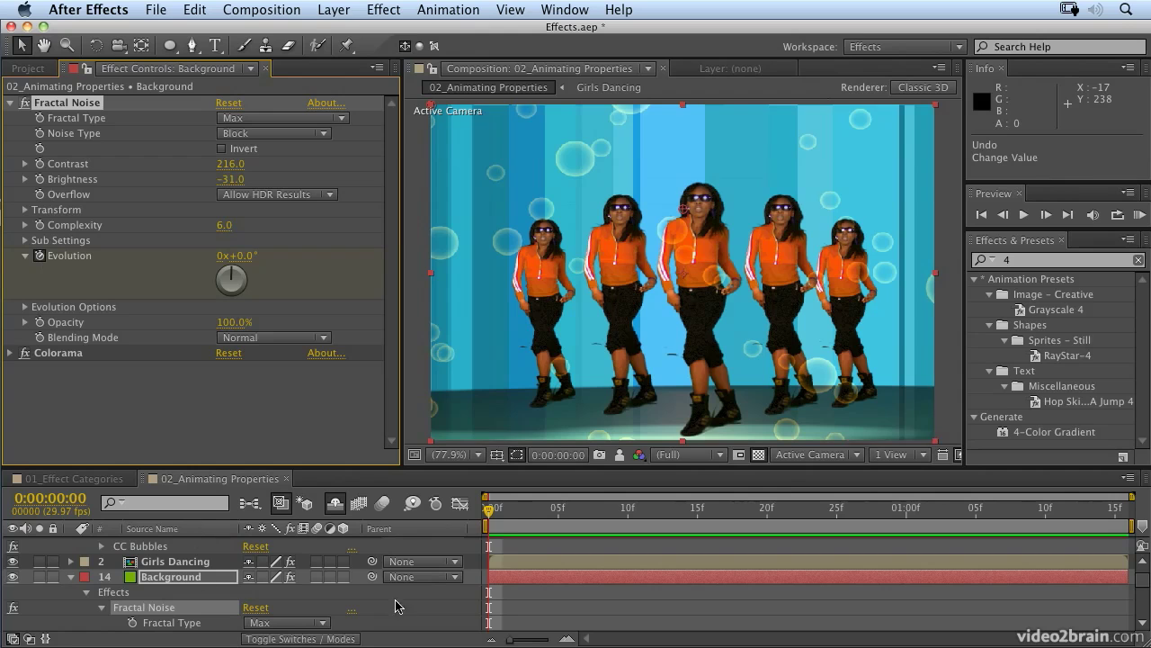
left_click_drag(500, 528, 1115, 529)
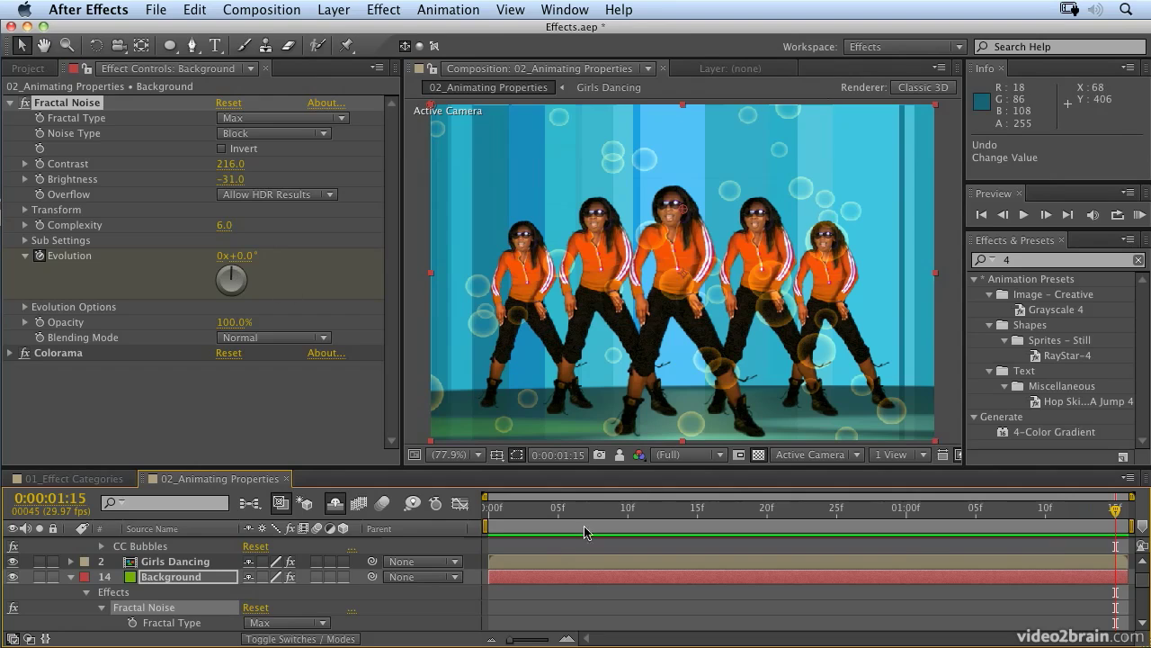
left_click(515, 580)
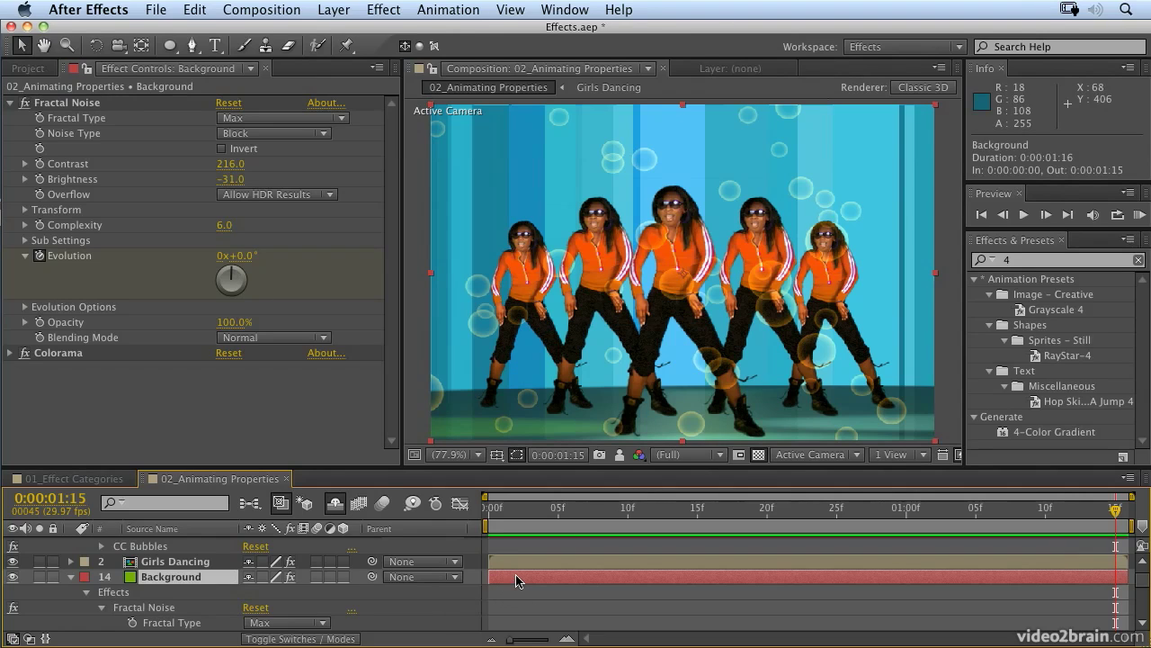
key("u")
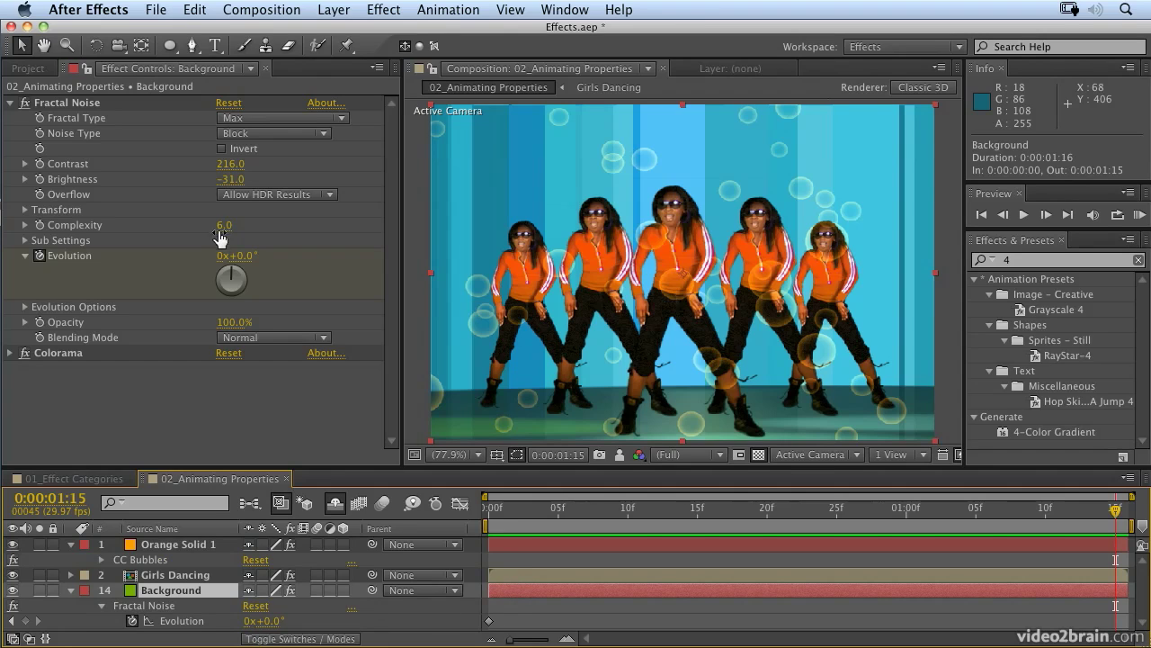
left_click(216, 261)
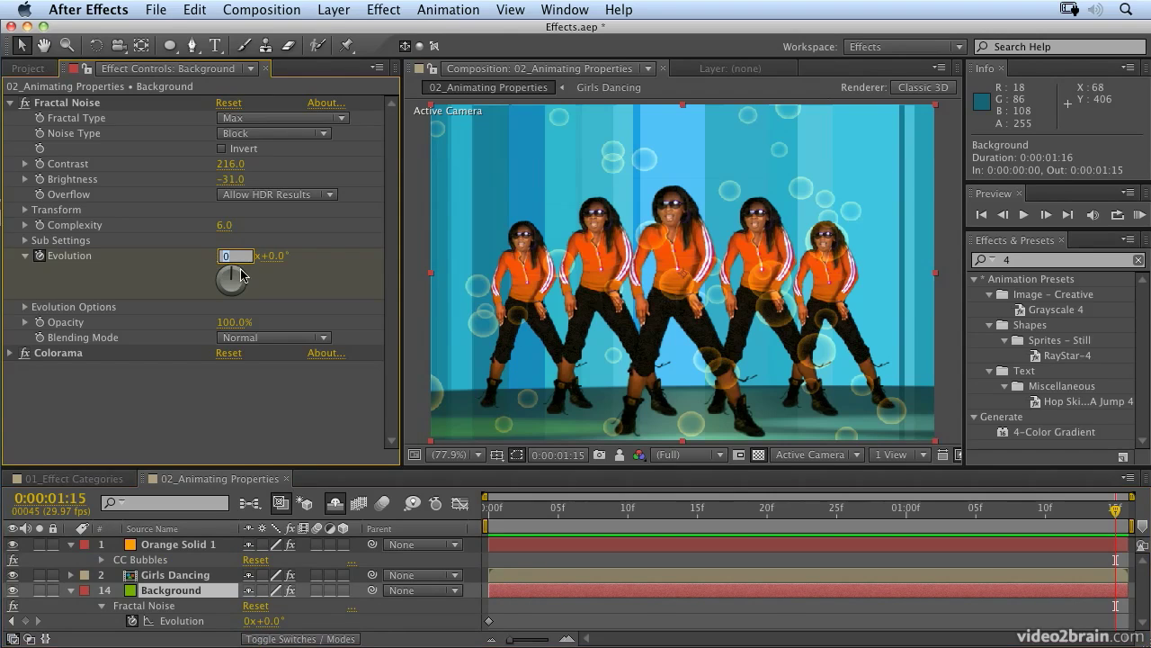
key("Return")
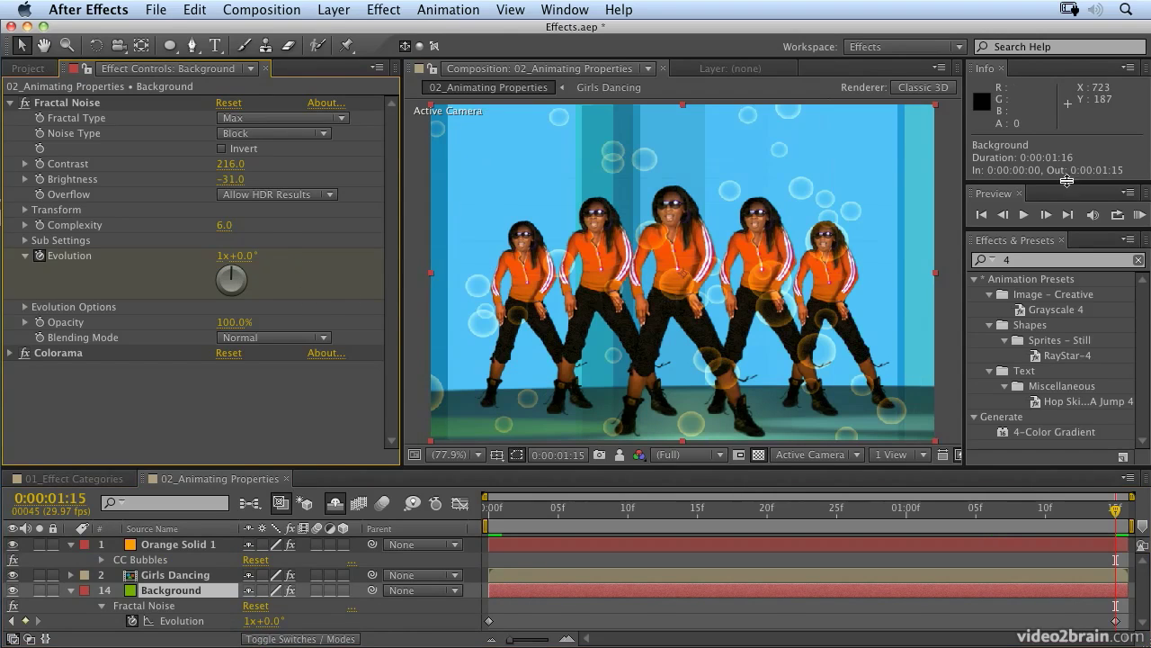
left_click(1139, 215)
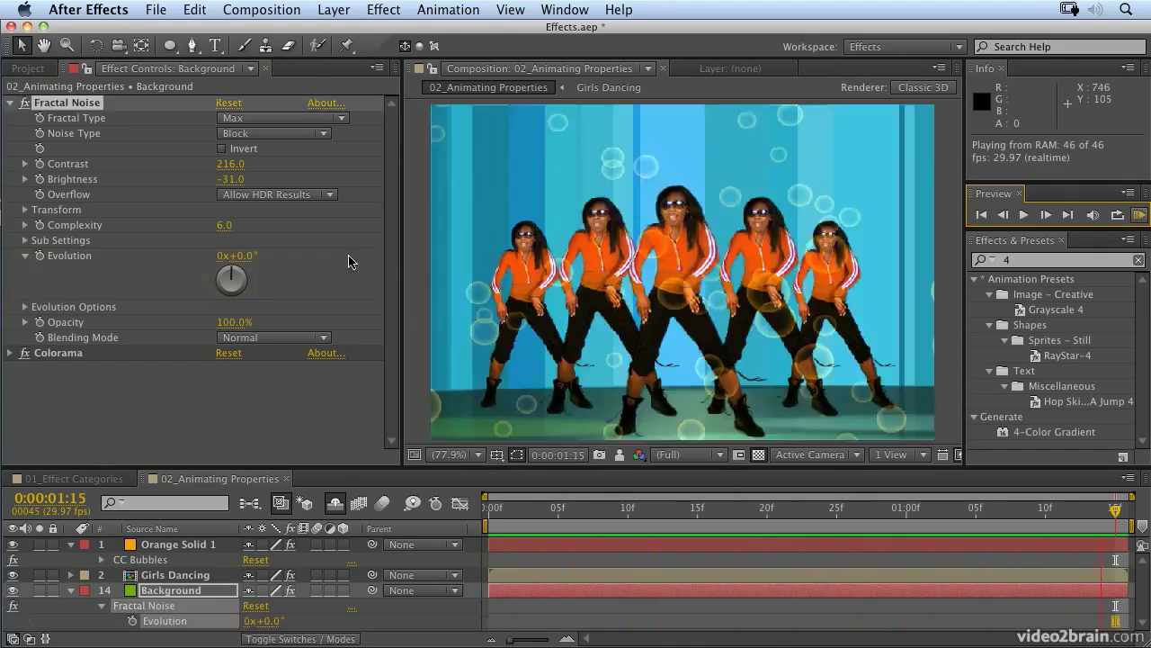
key("space")
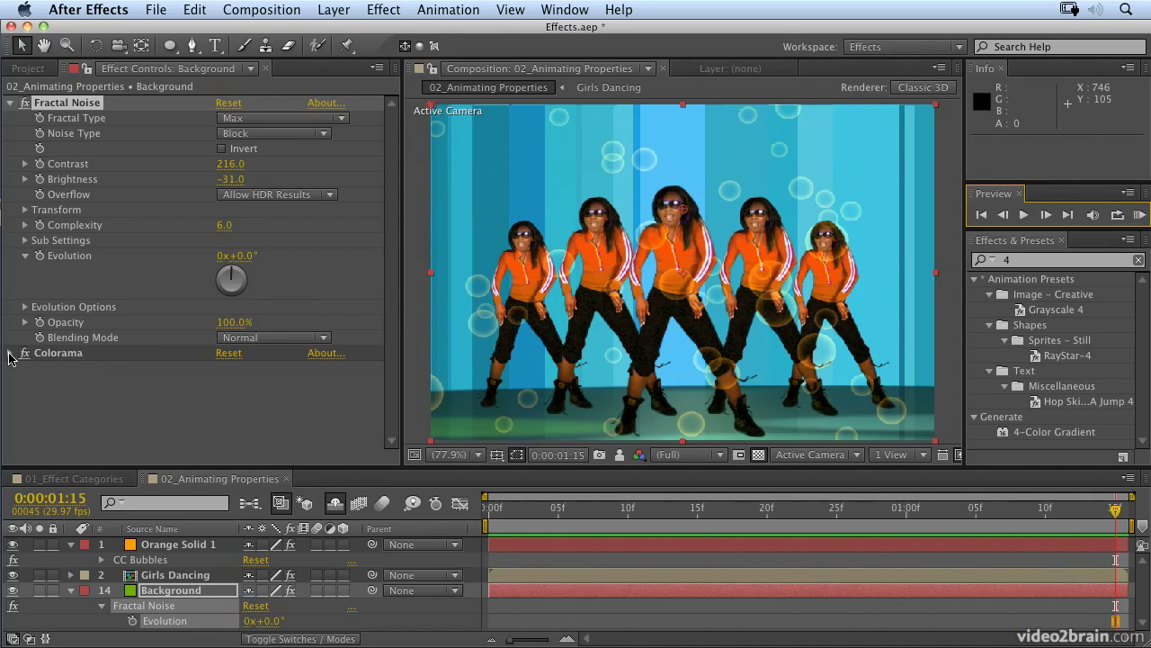
Enable keyframing of Colorama's Output Cycle on the Background layer at the first frame
left_click(10, 103)
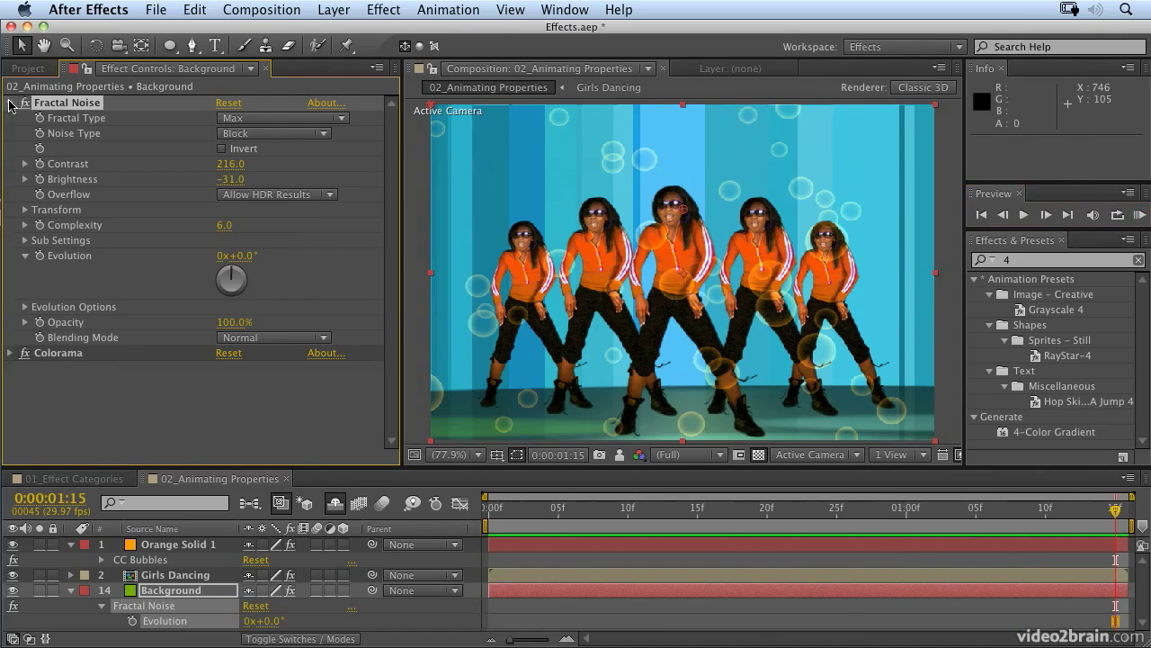
left_click(10, 118)
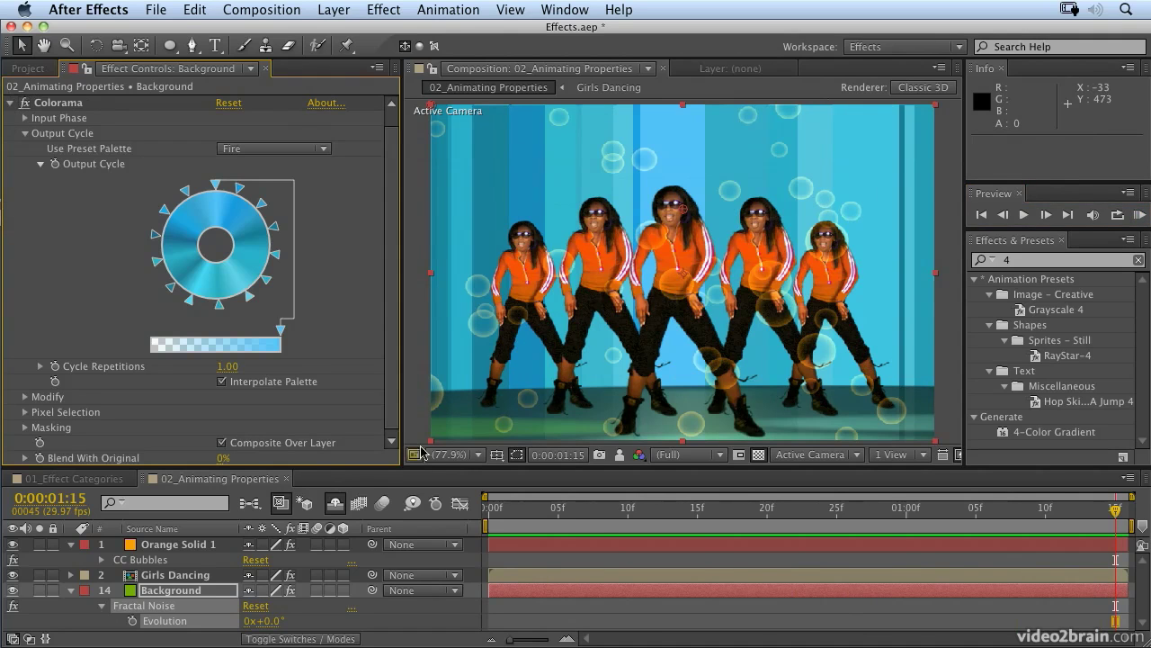
left_click_drag(565, 509, 409, 509)
key("space")
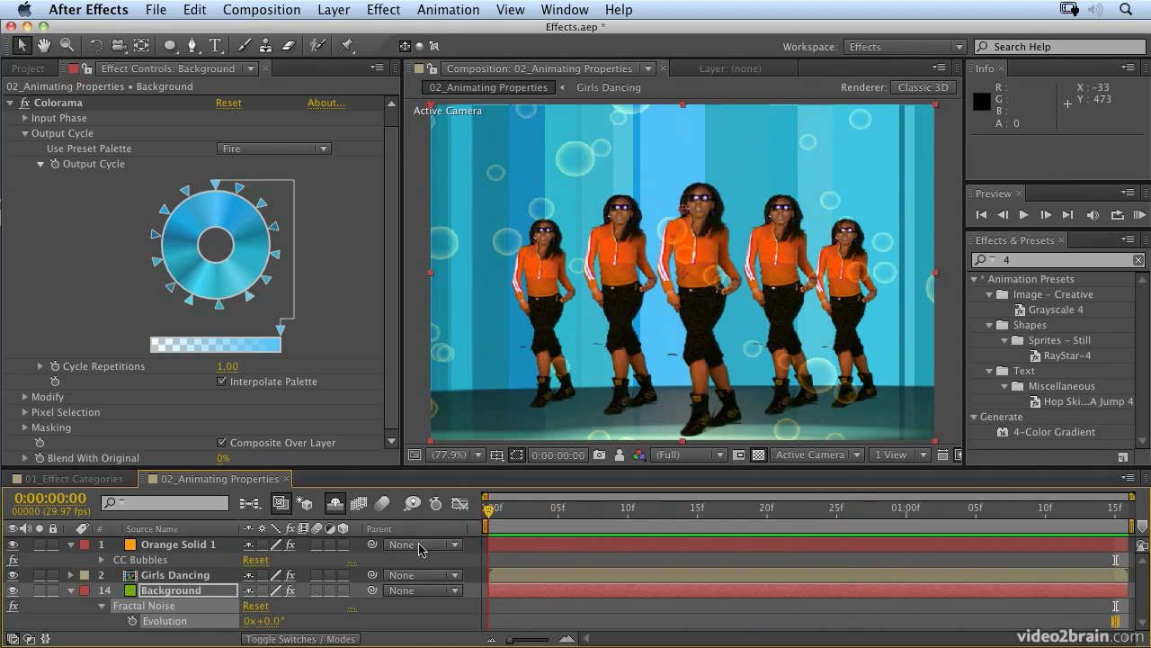
left_click(55, 166)
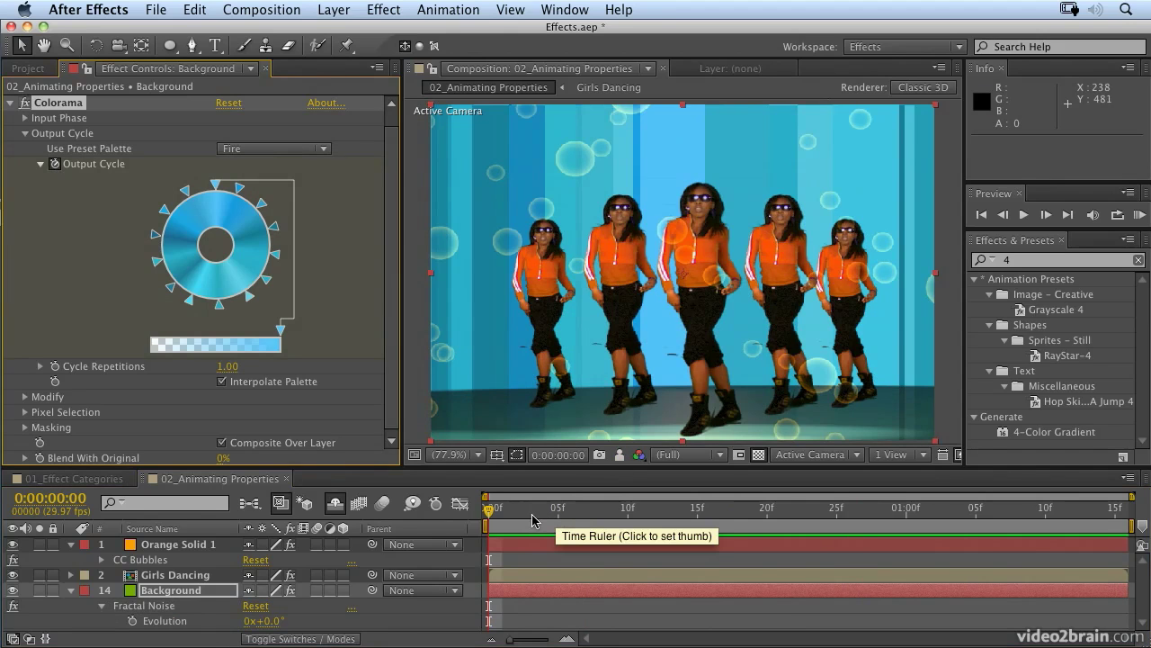
Try toggling the Output Cycle's keyframing at 0:00:01:15, and undo it
left_click_drag(532, 517, 1116, 516)
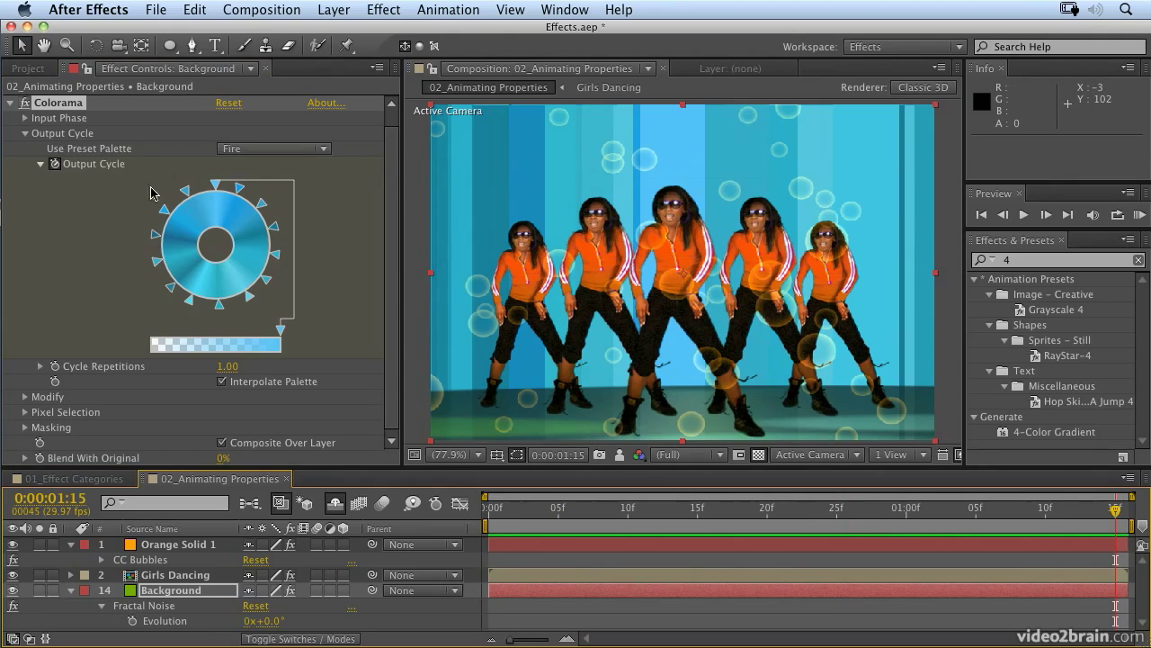
left_click(54, 165)
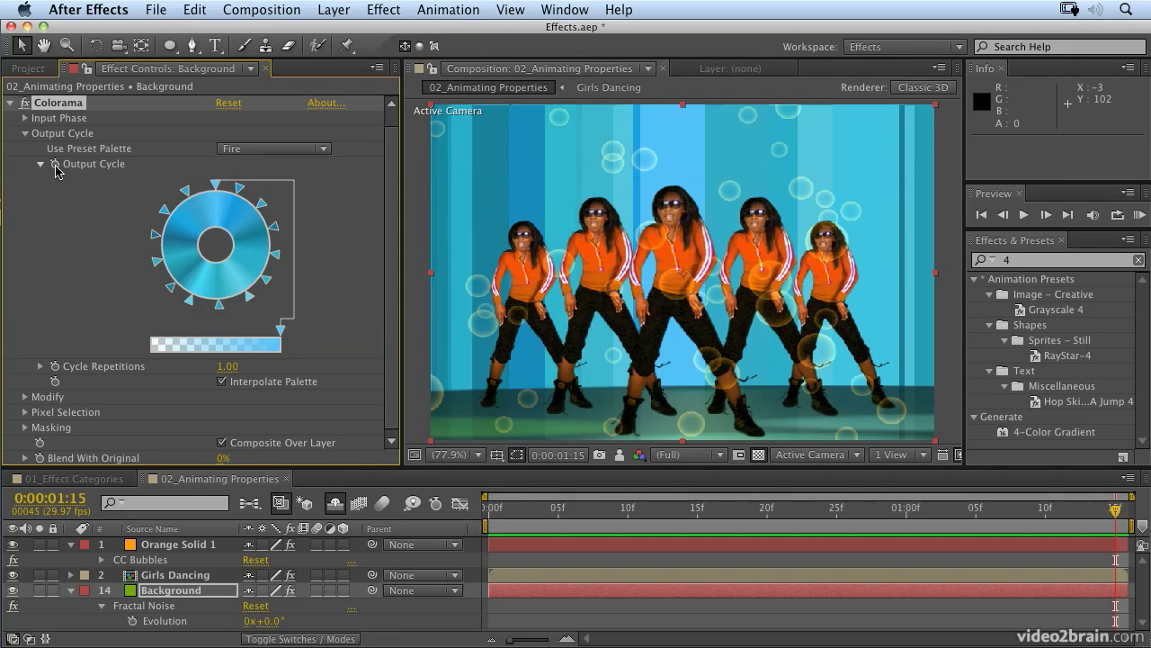
key("super+z")
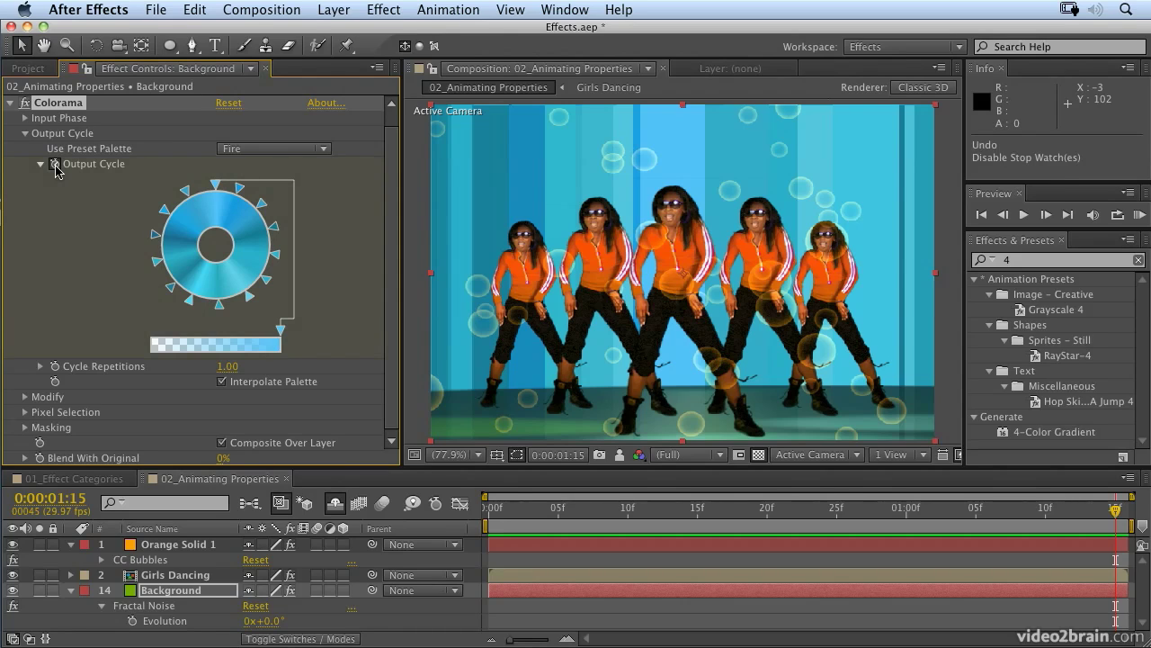
Reveal the Background's Output Cycle keyframe in the timeline, and test switching its keyframing off before restoring it
key("u")
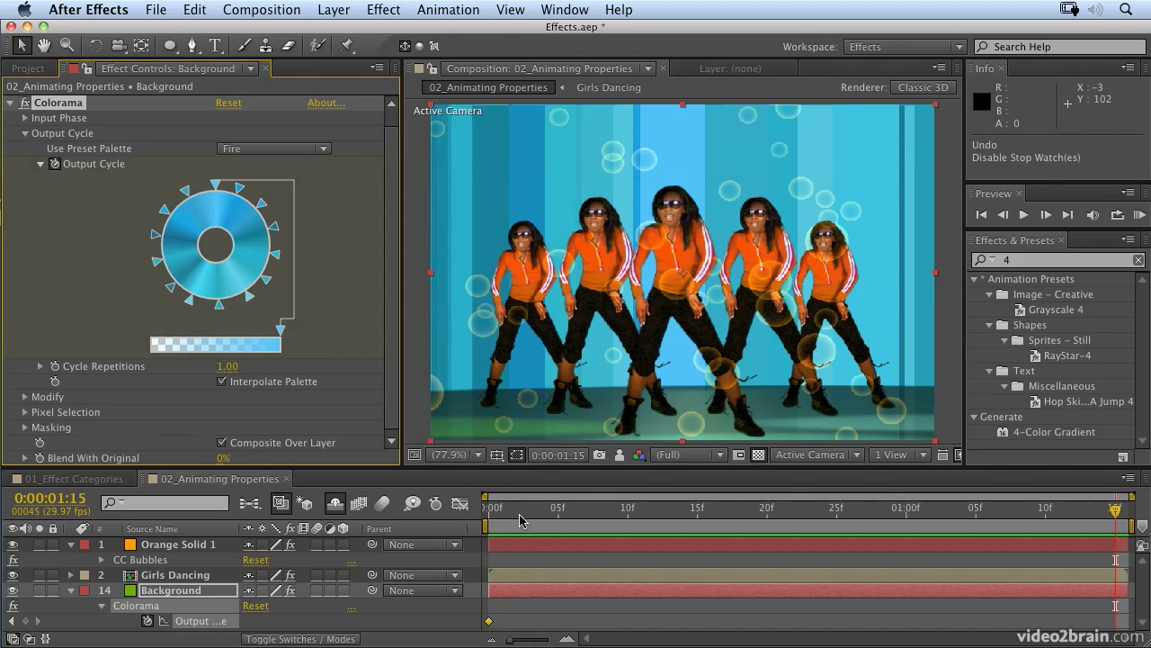
left_click_drag(520, 511, 396, 515)
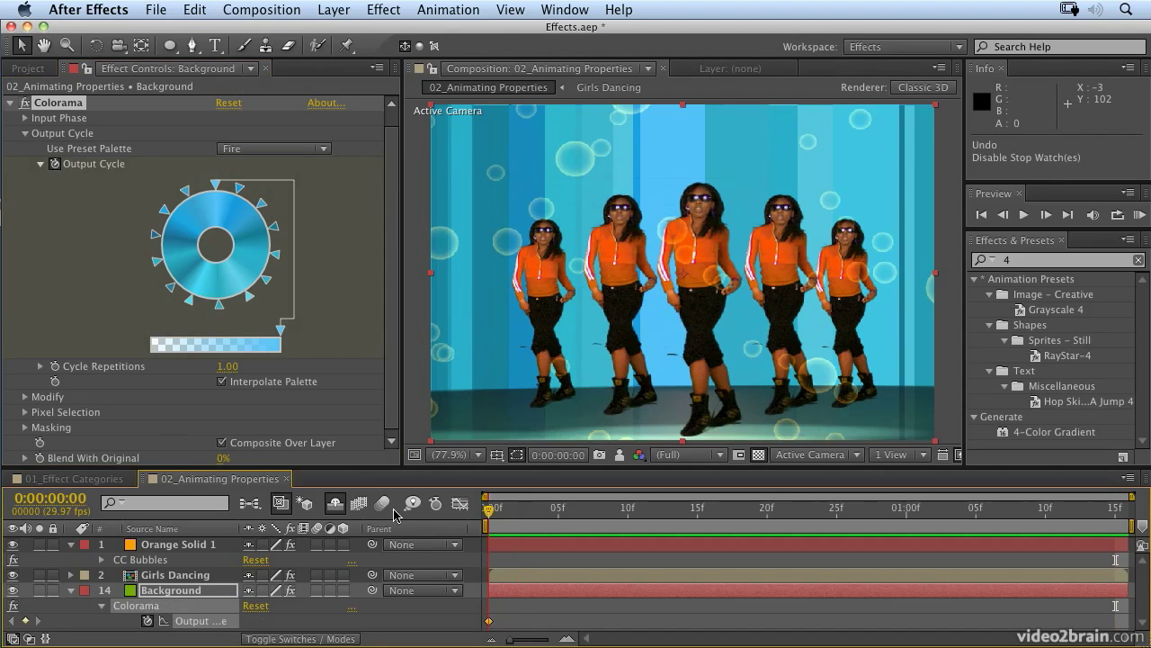
key("space")
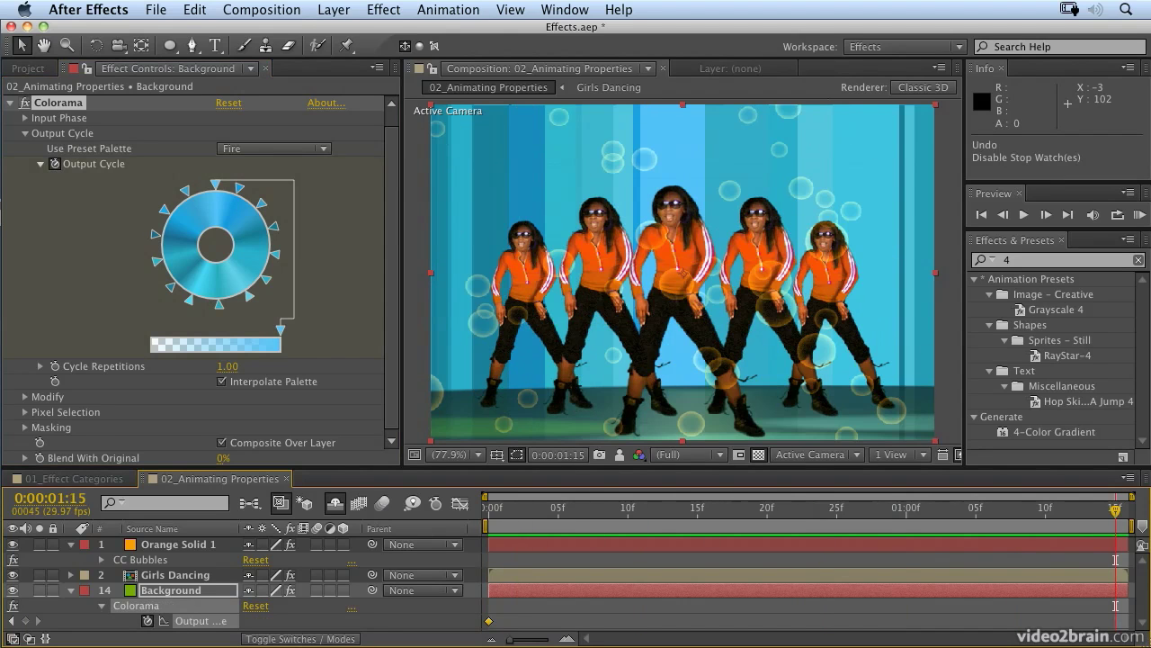
left_click(54, 165)
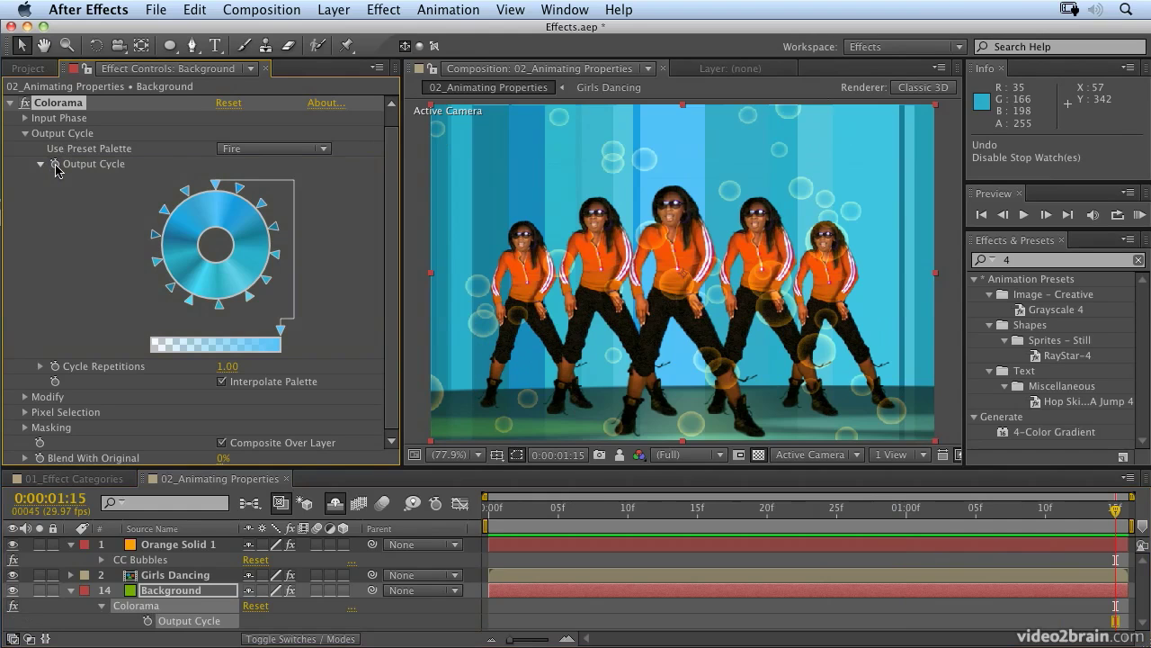
left_click(55, 166)
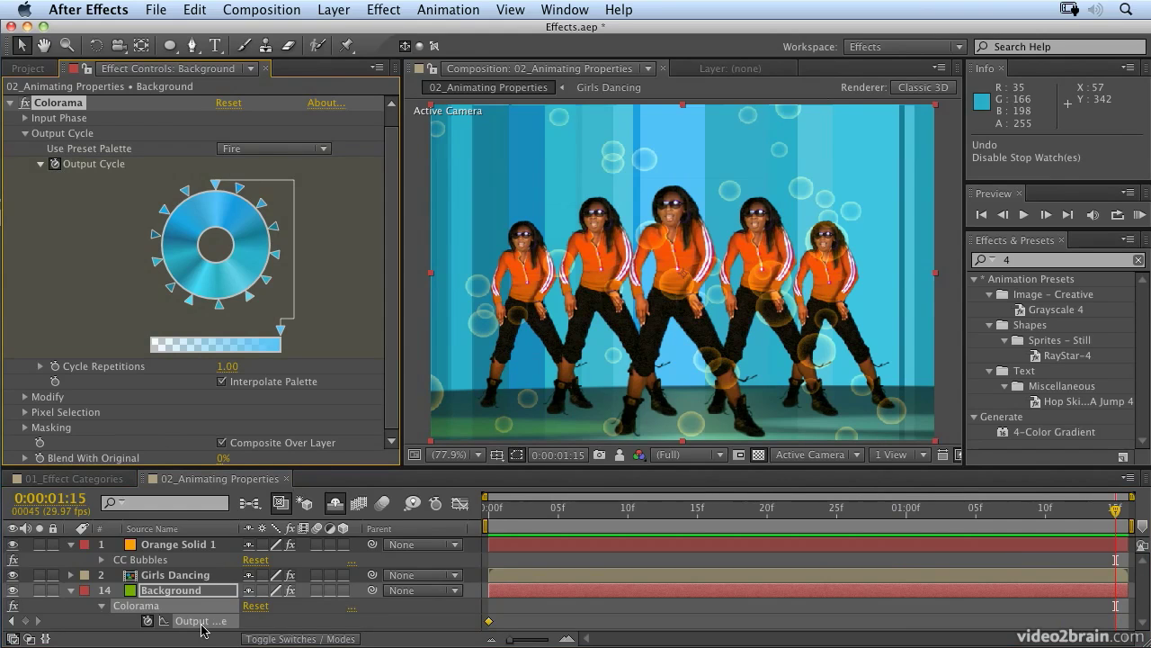
Enlarge the timeline area and add a second Output Cycle keyframe at 0:00:01:15
left_click_drag(310, 466, 309, 444)
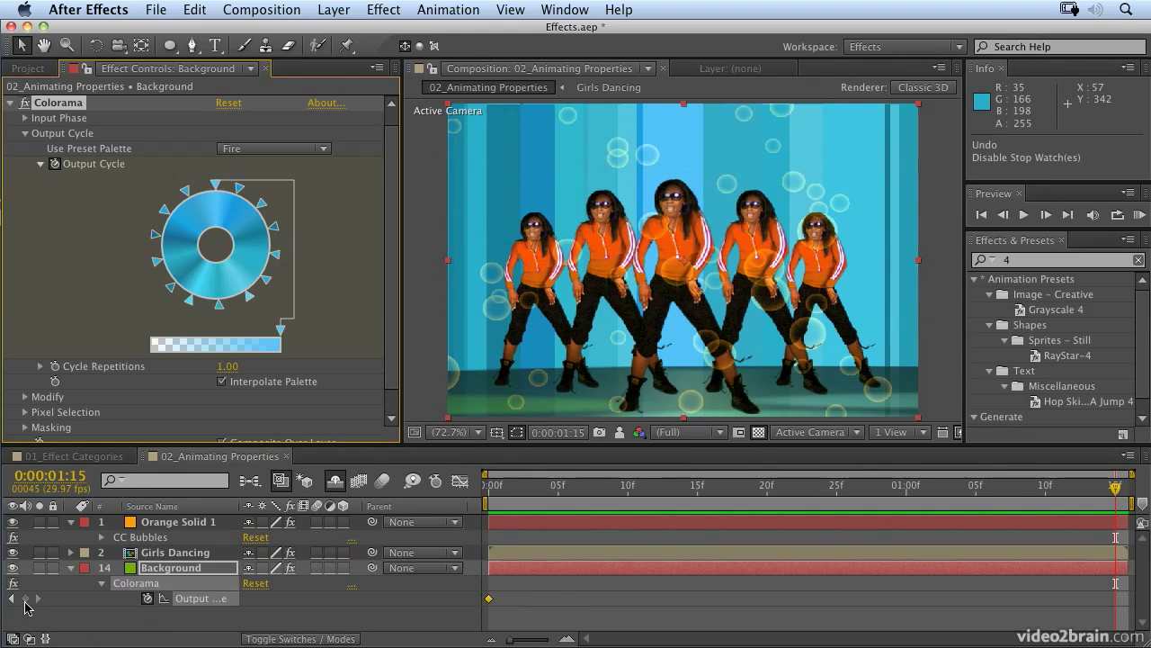
left_click(26, 599)
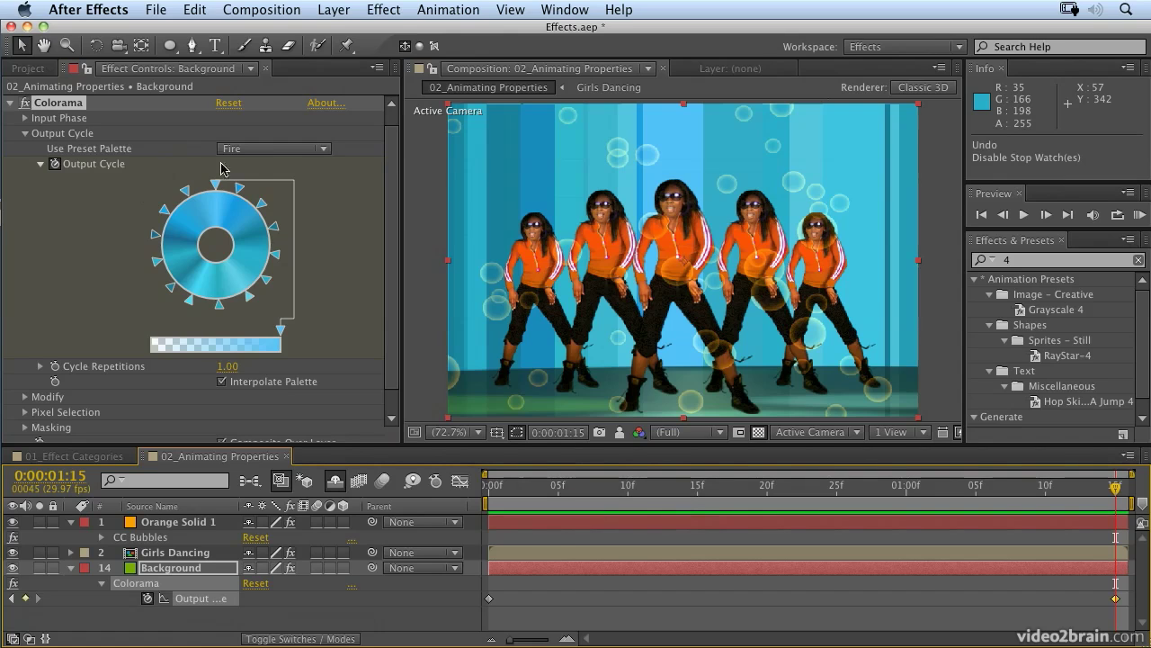
Add an Output Cycle keyframe with the Fire preset palette at 0:00:00:22, and run a RAM preview
mouse_move(792, 486)
left_mouse_down()
mouse_move(767, 486)
mouse_move(797, 487)
left_mouse_up()
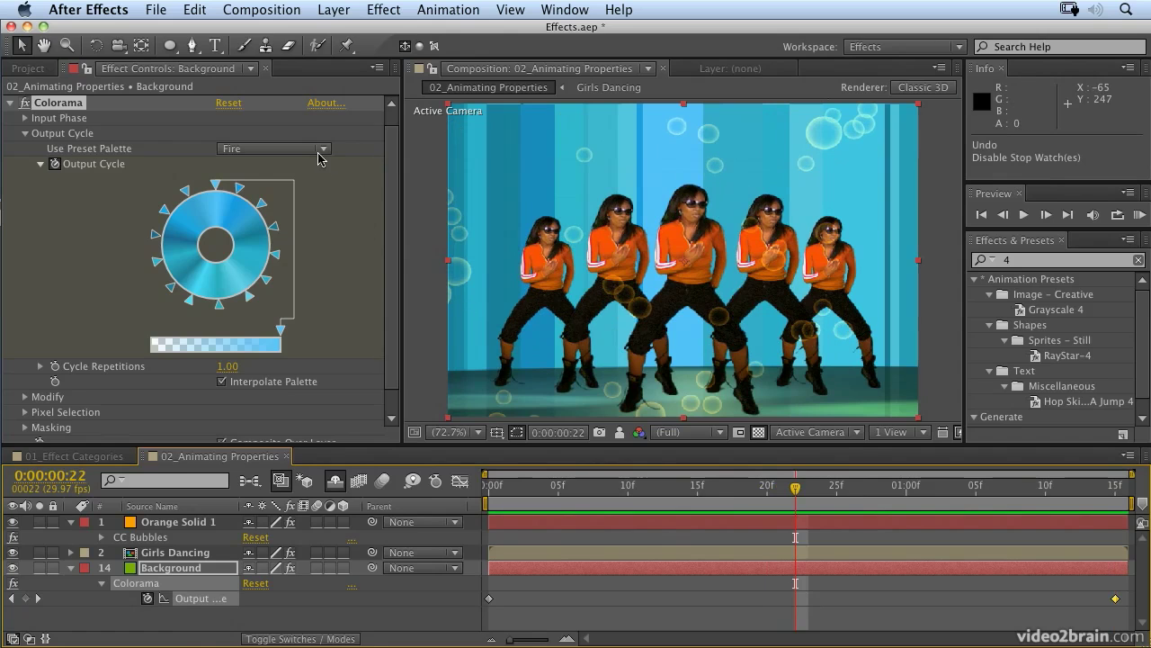
left_click(274, 148)
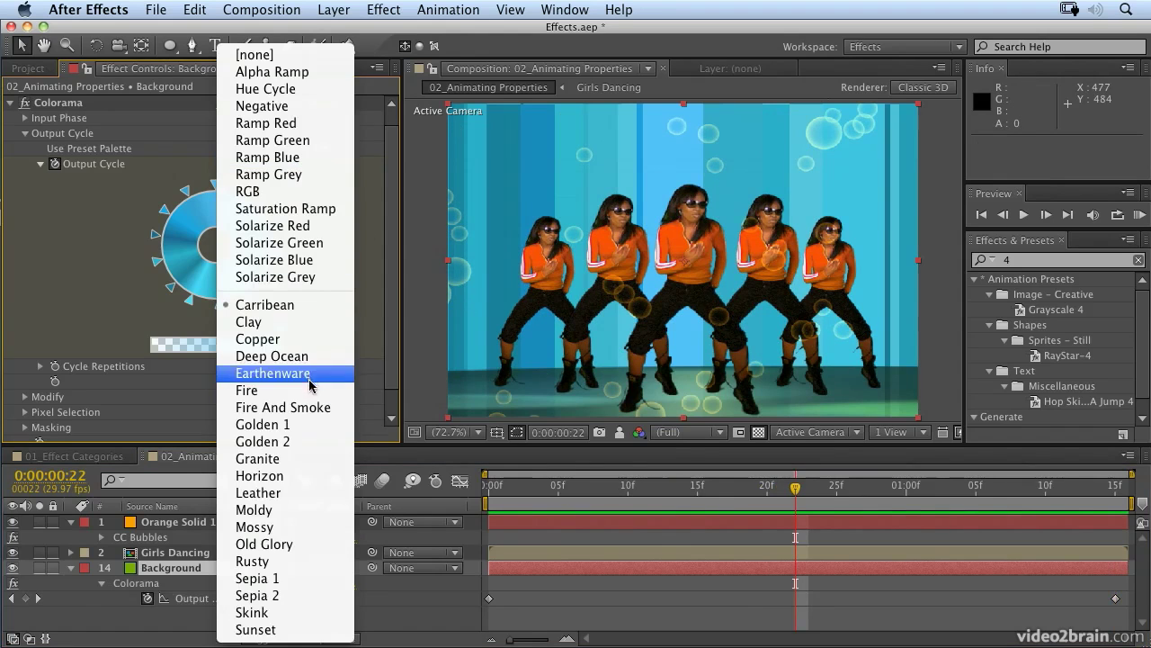
left_click(277, 396)
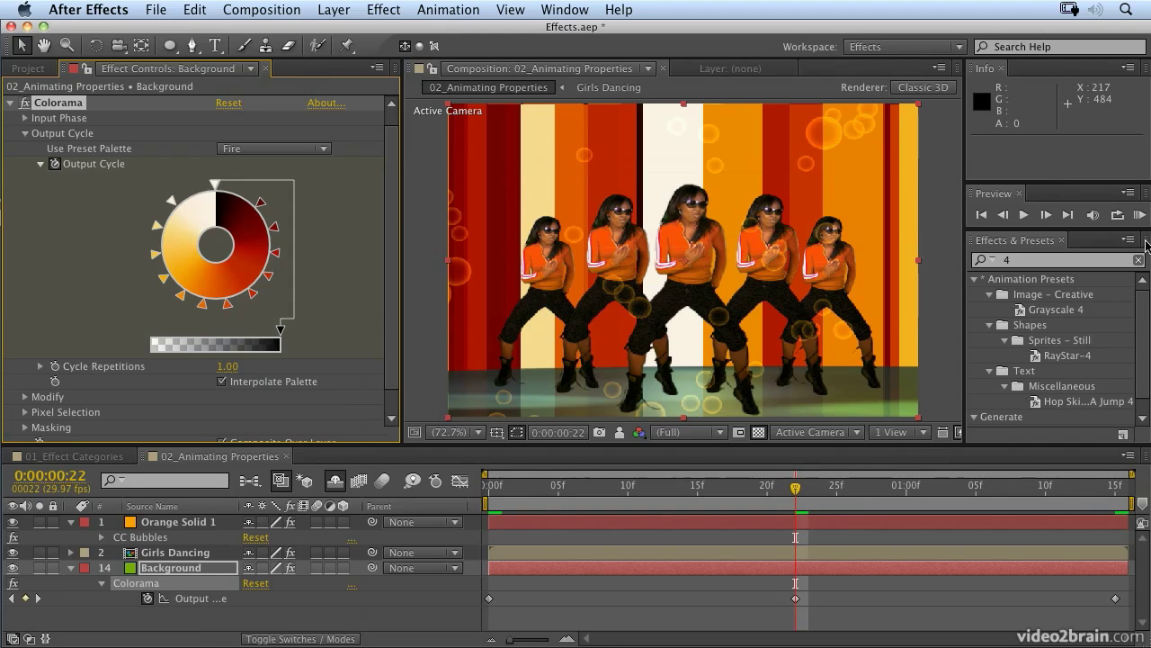
left_click(1138, 215)
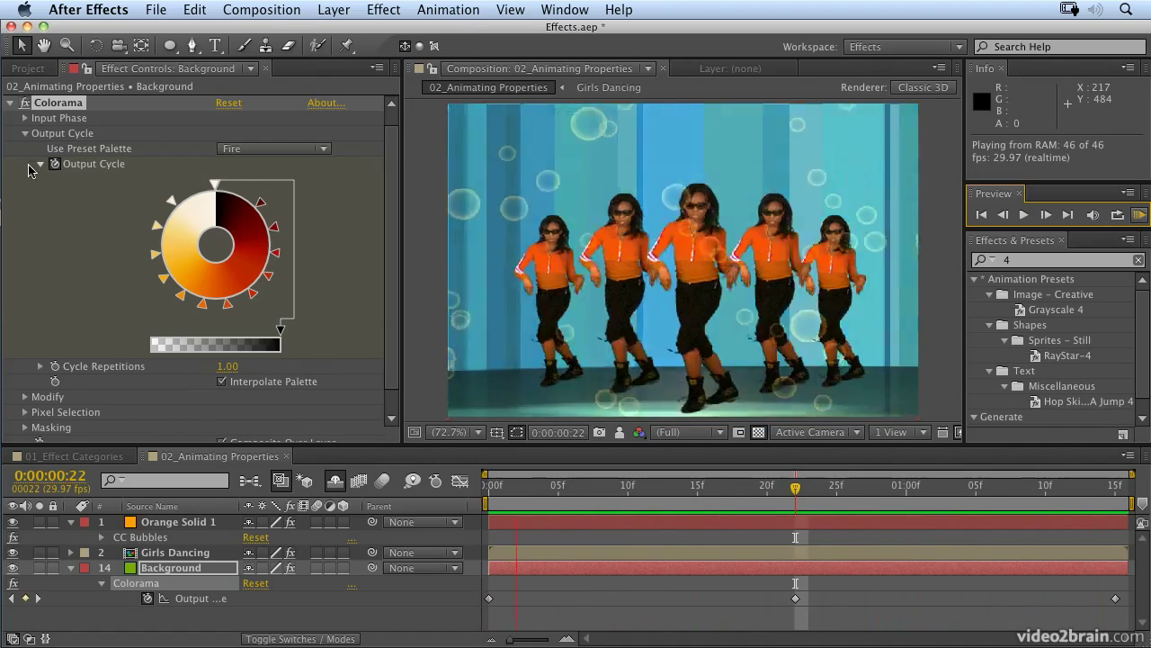
Collapse Colorama's settings and apply Easy Ease to the Output Cycle keyframe at 0:00:00:22
left_click(10, 103)
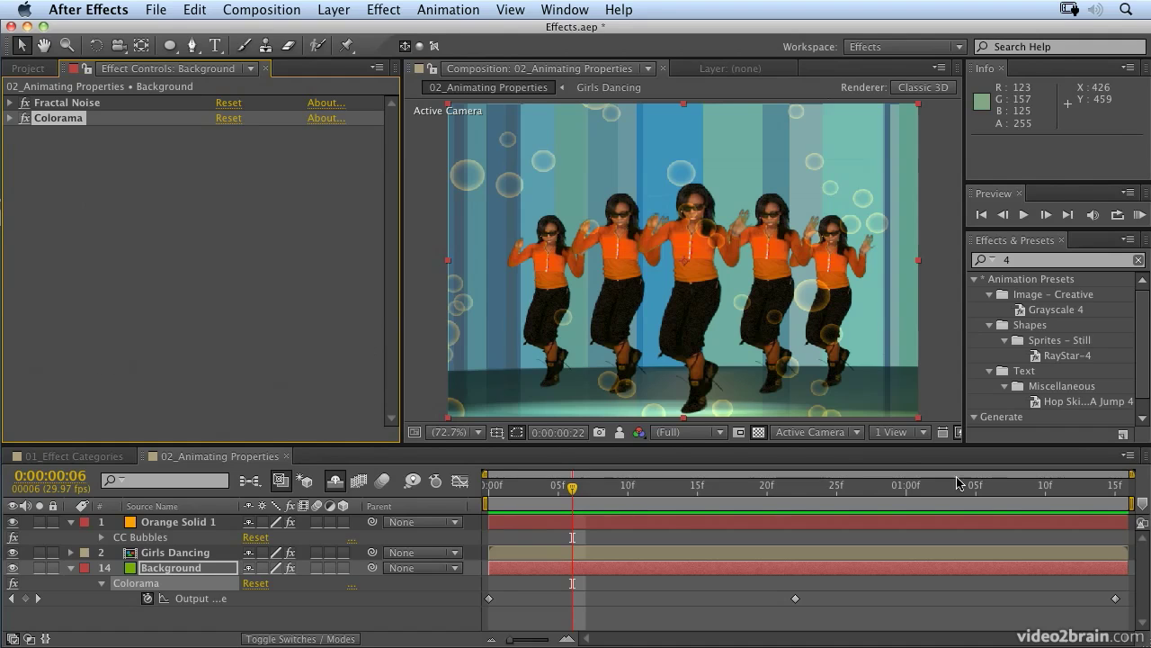
left_click(795, 493)
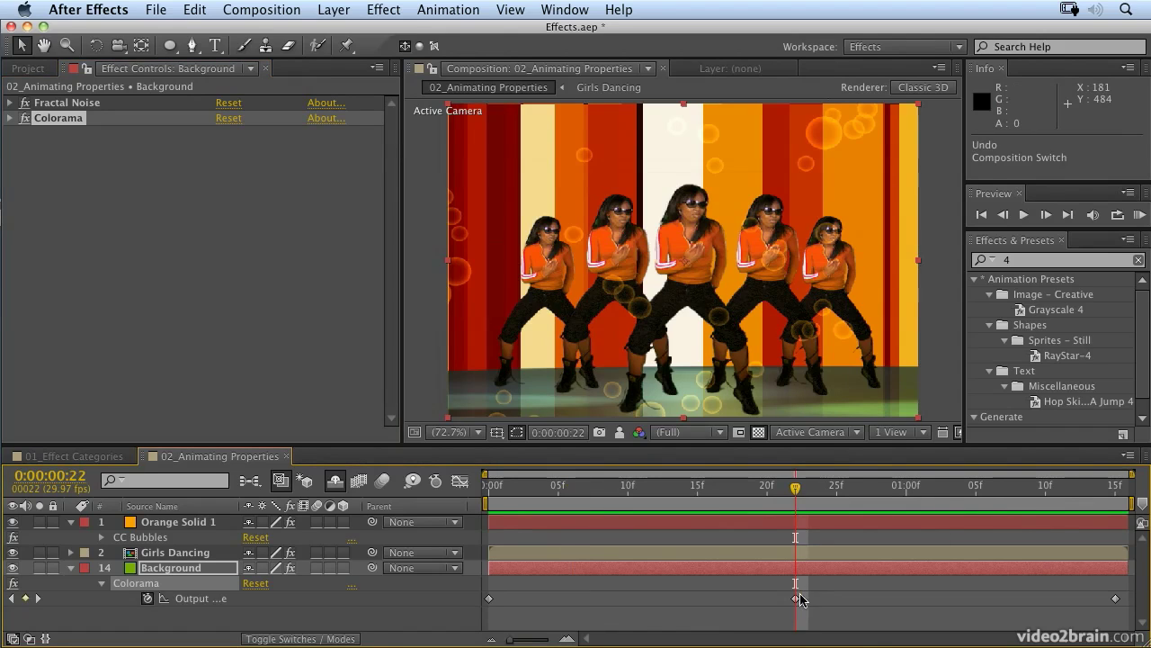
right_click(797, 599)
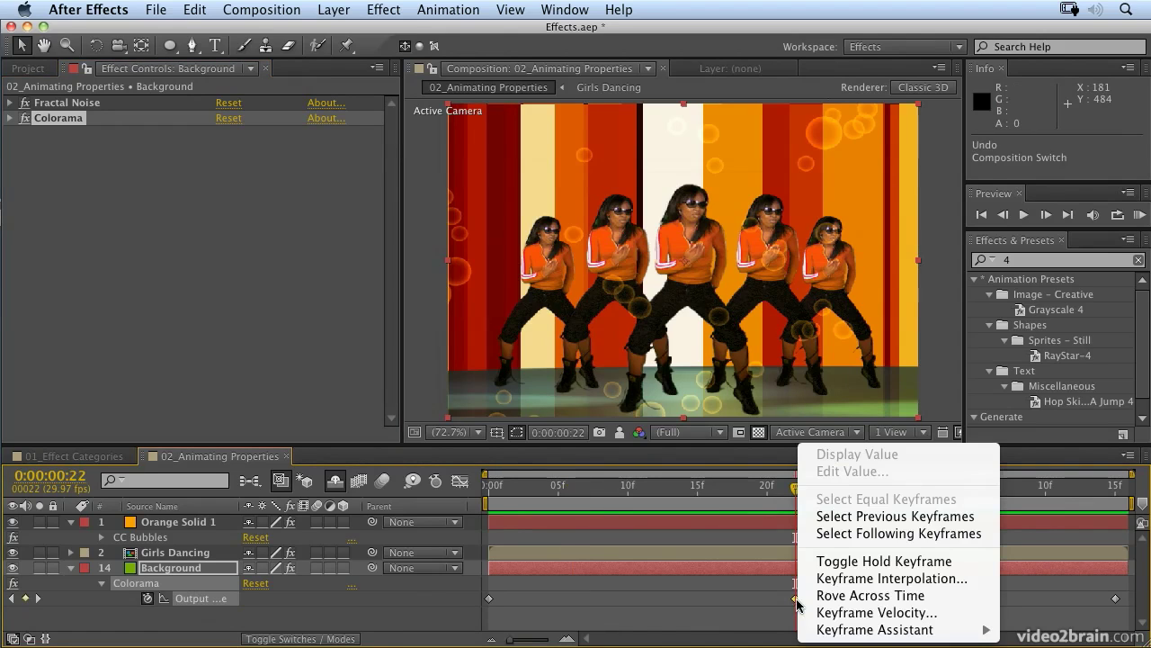
mouse_move(881, 629)
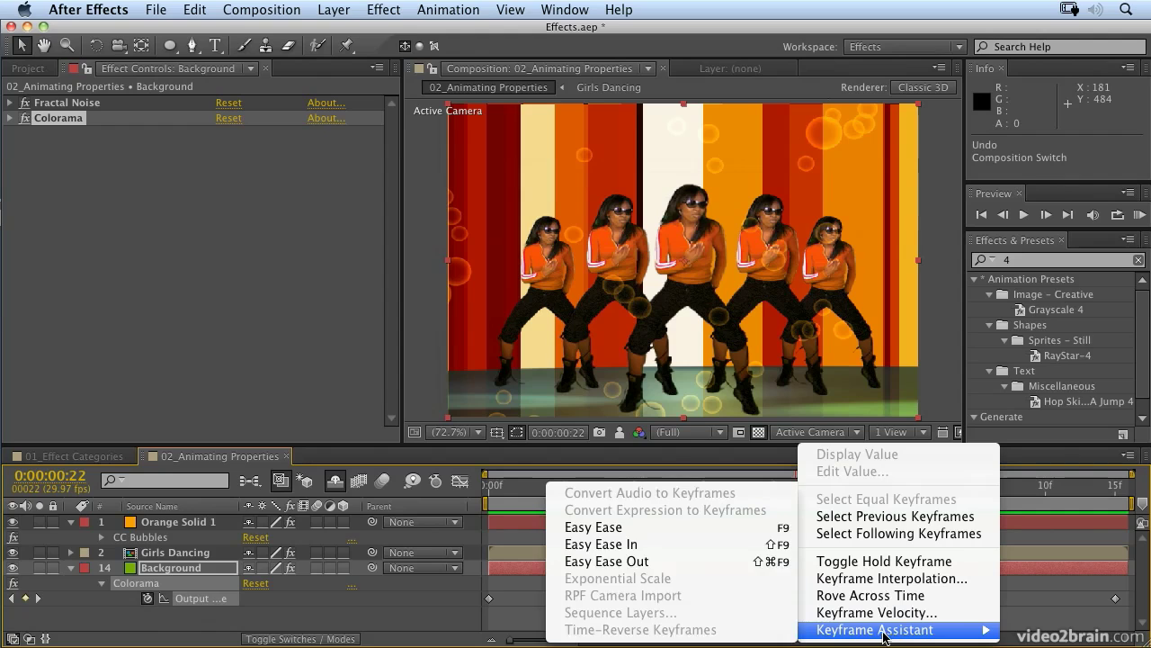
left_click(603, 529)
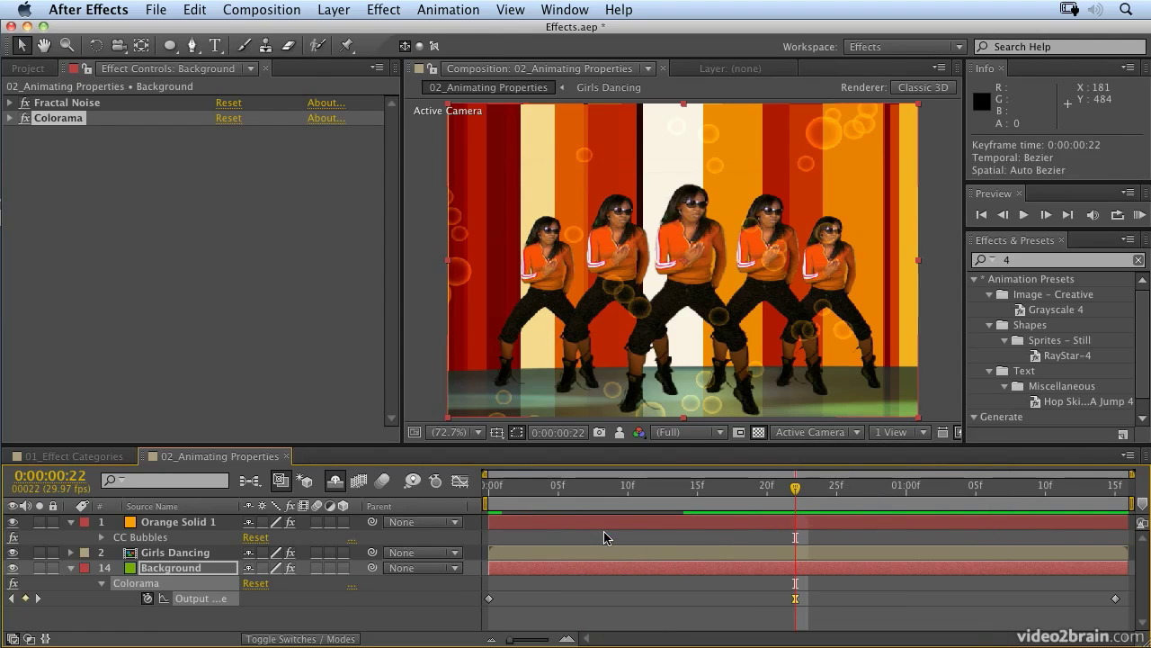
Lengthen both ease handles of the 0:00:00:22 keyframe in the Output Cycle's speed graph, and run a RAM preview
left_click(459, 483)
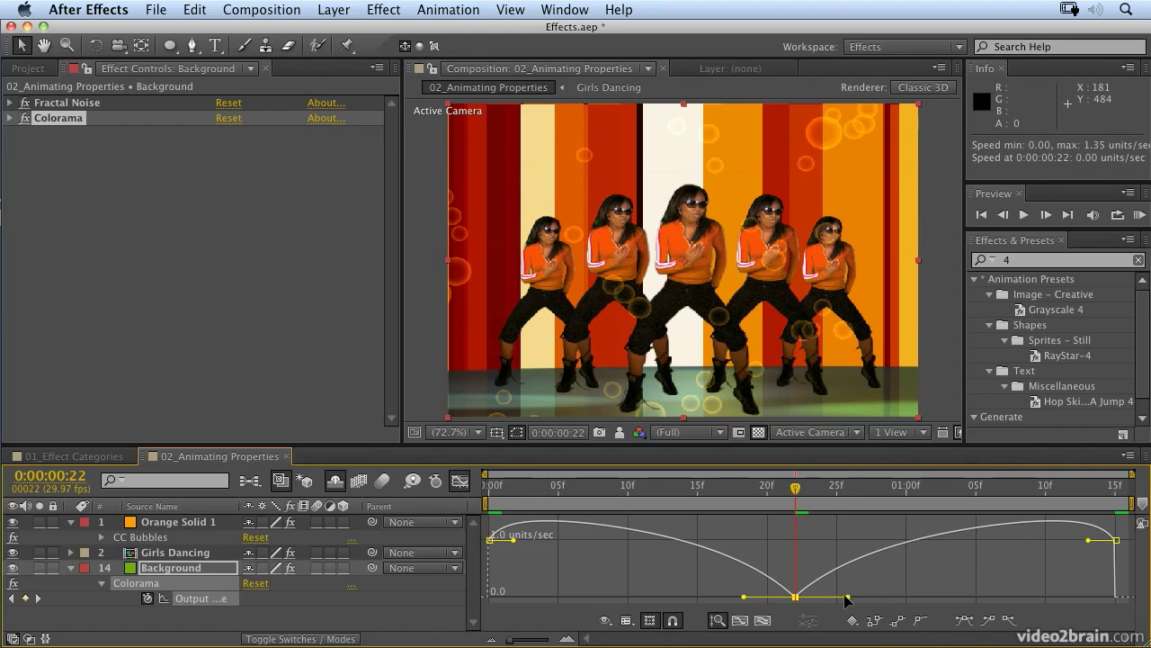
left_click_drag(847, 597, 874, 601)
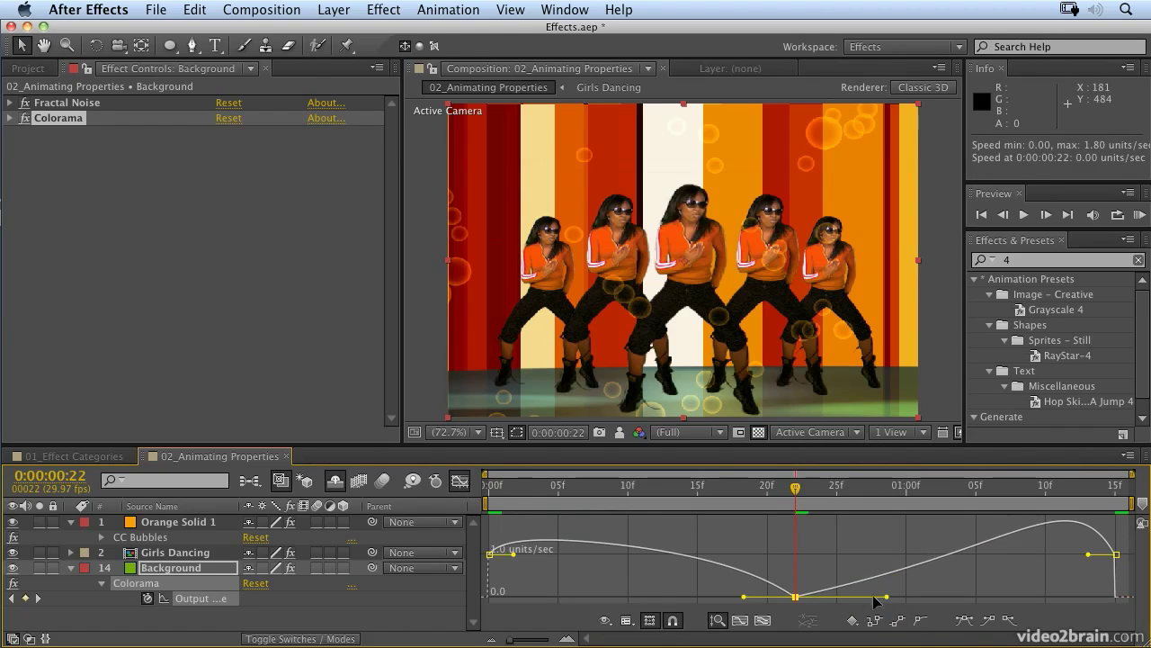
left_click_drag(743, 596, 687, 596)
left_click_drag(887, 596, 922, 598)
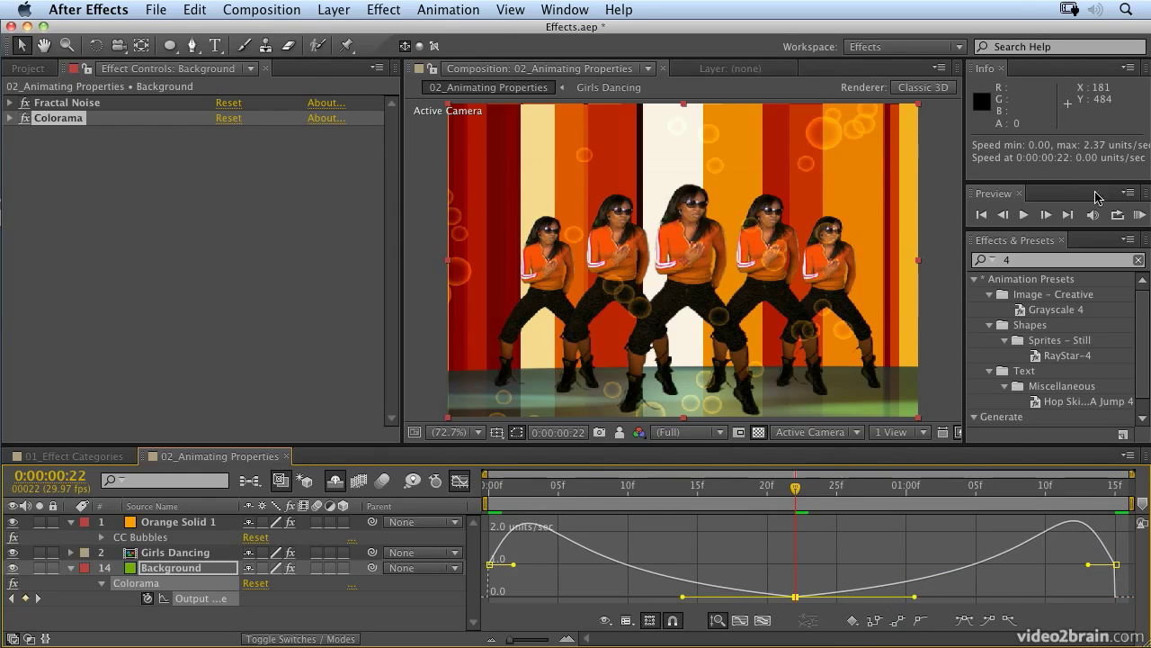
left_click(1139, 214)
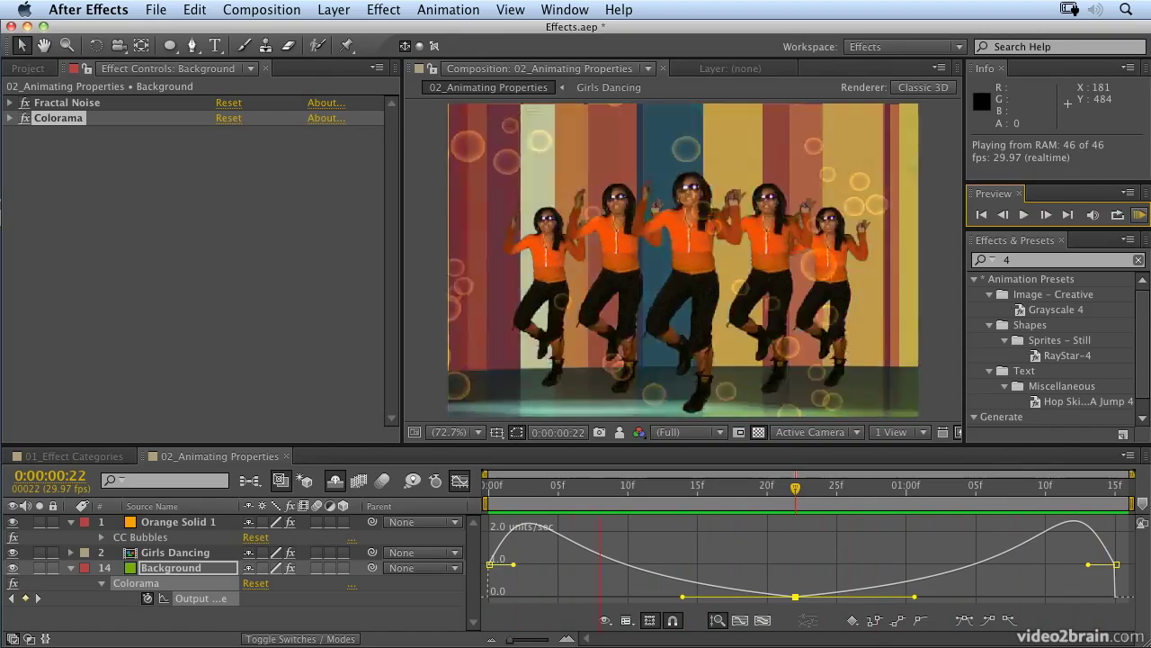
left_click(454, 14)
mouse_move(372, 13)
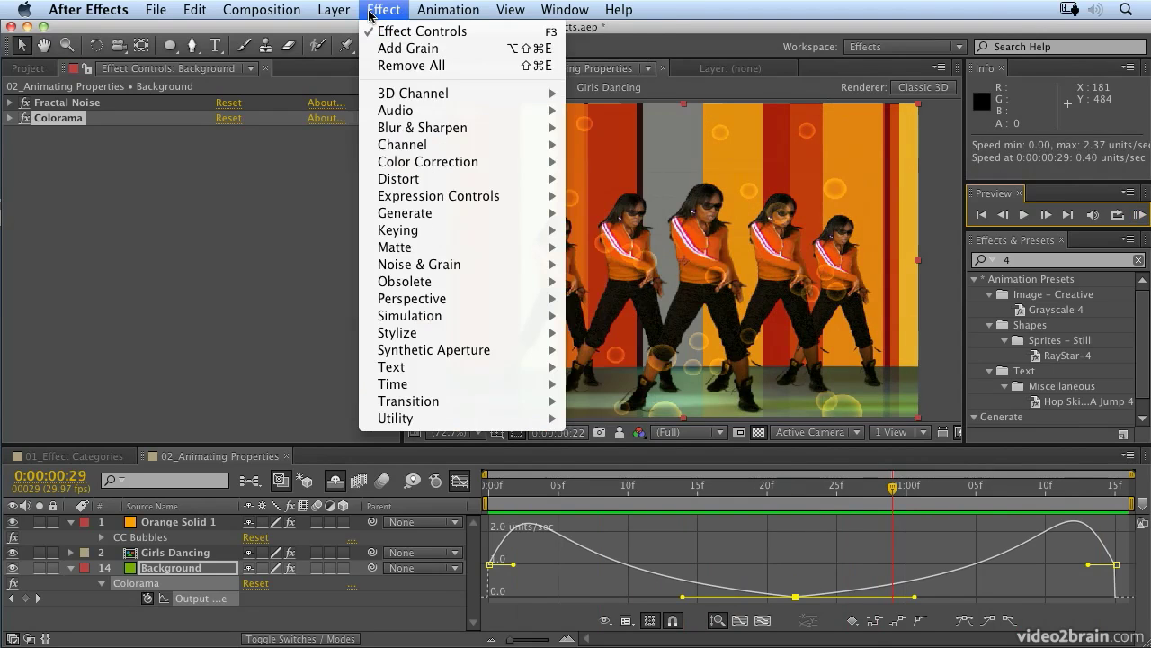
mouse_move(389, 147)
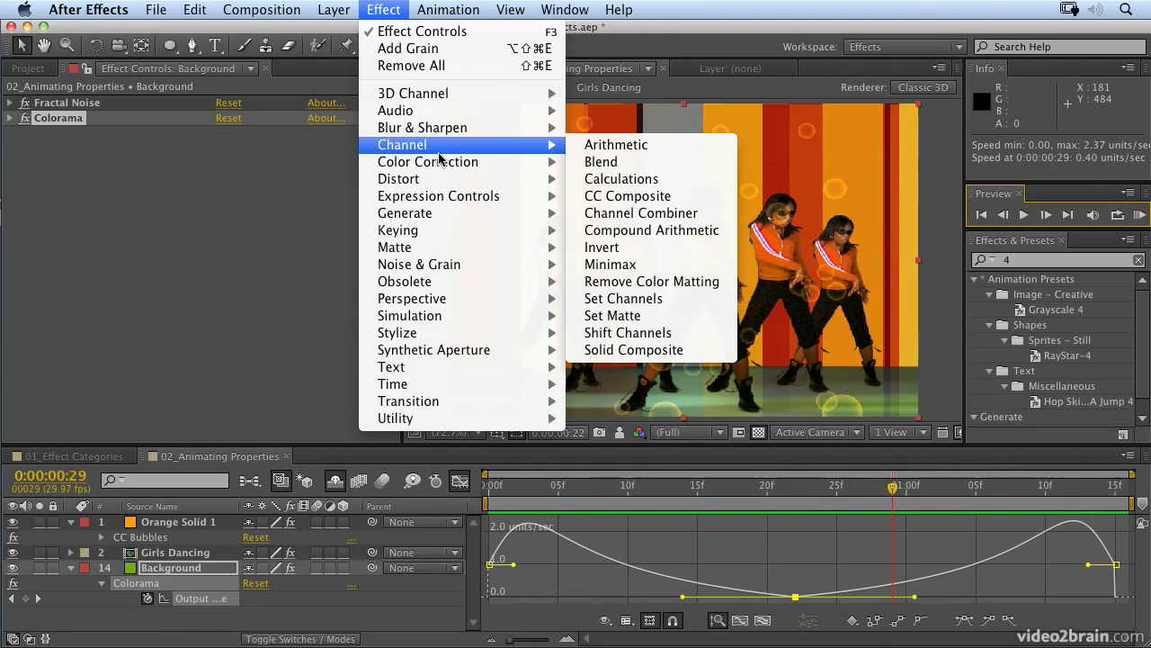
mouse_move(440, 162)
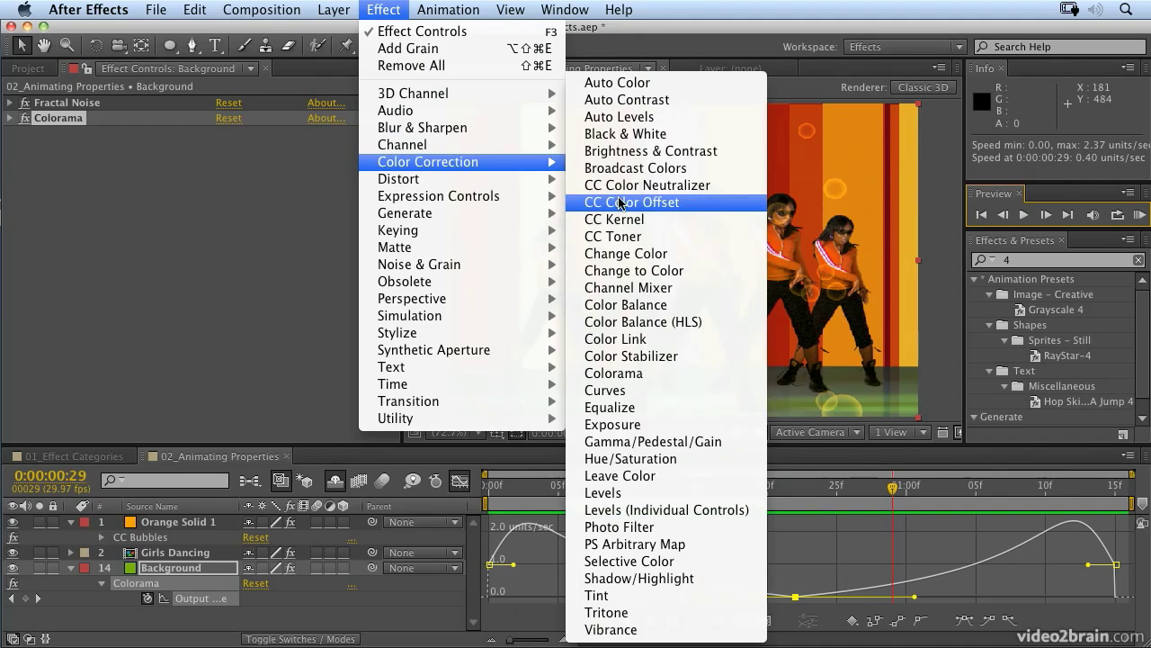